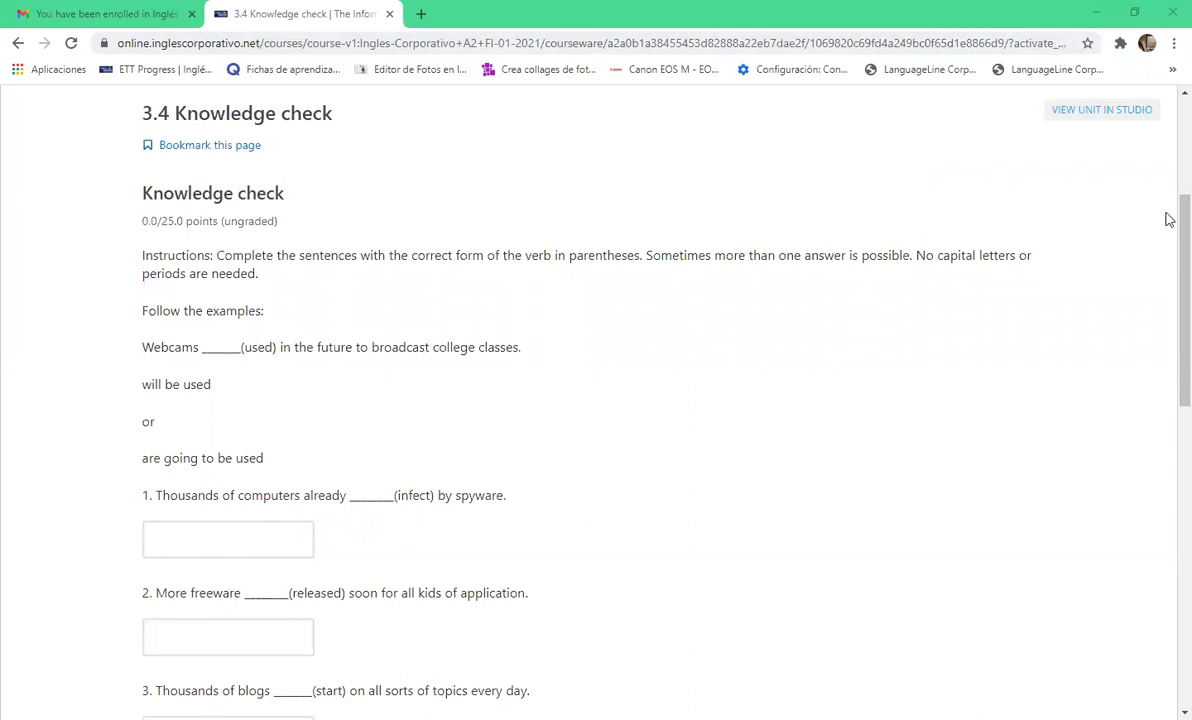
# Look through the units 3.0 to 3.3 of The Information age lesson and return to the 3.4 Knowledge check.
pyautogui.scroll(2, 1166, 215)
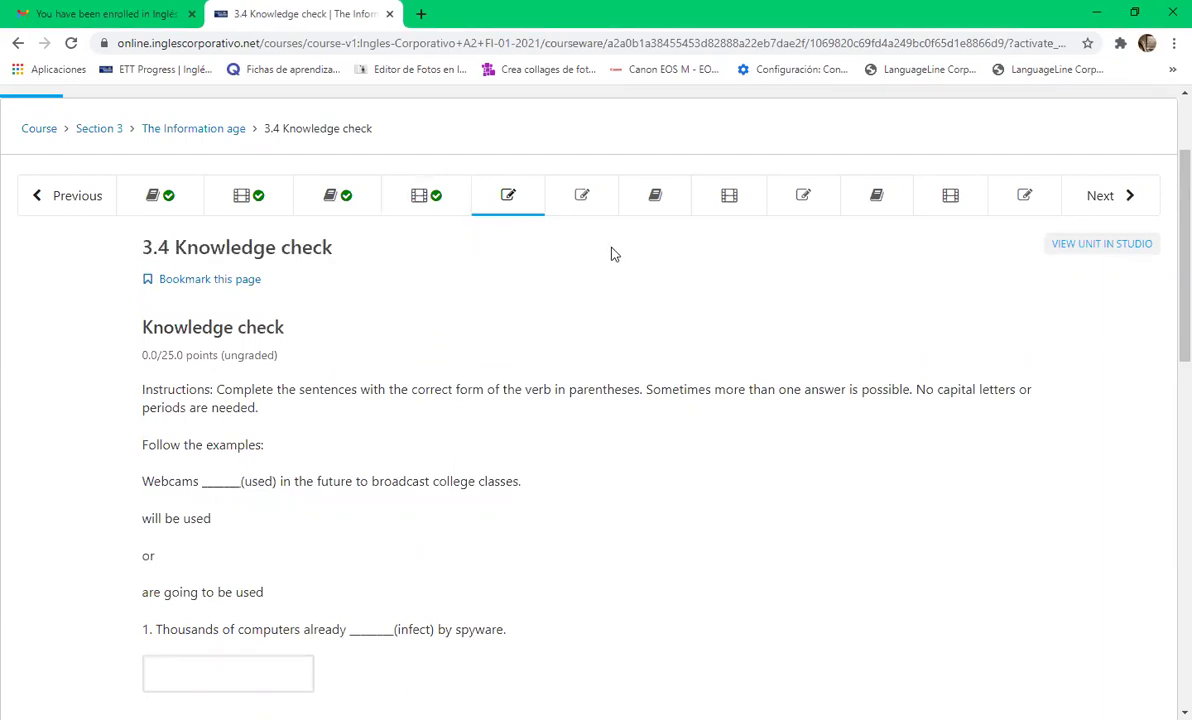
pyautogui.click(419, 204)
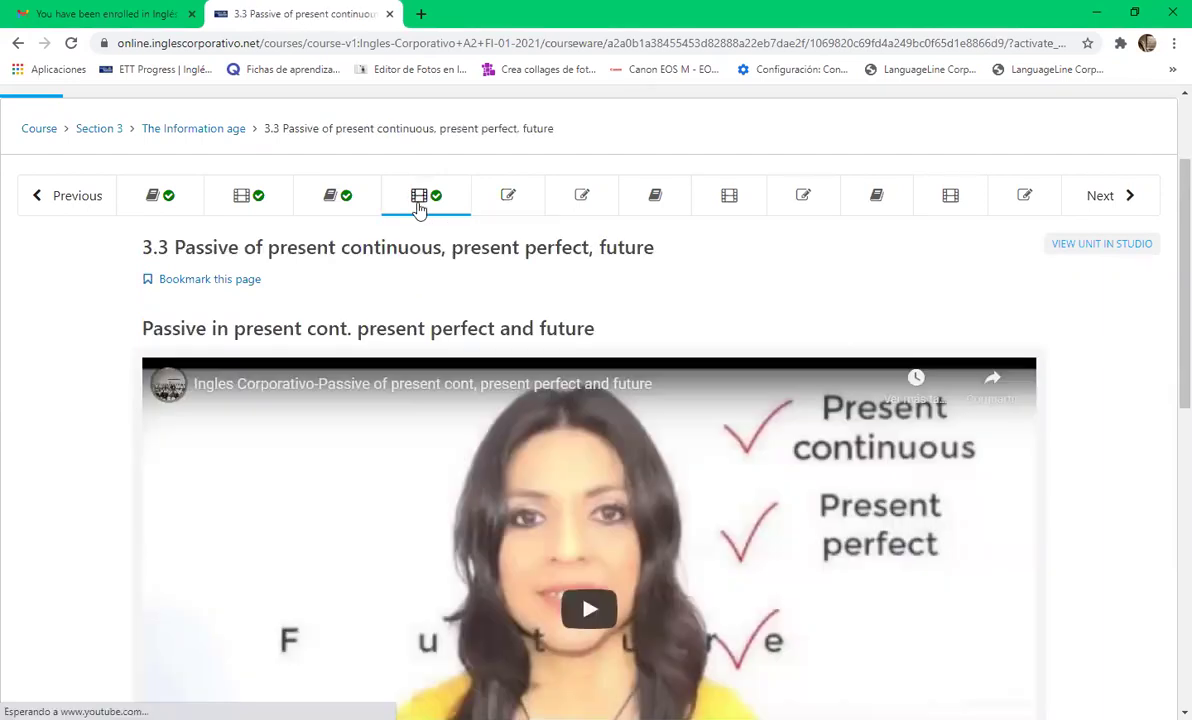
pyautogui.click(510, 203)
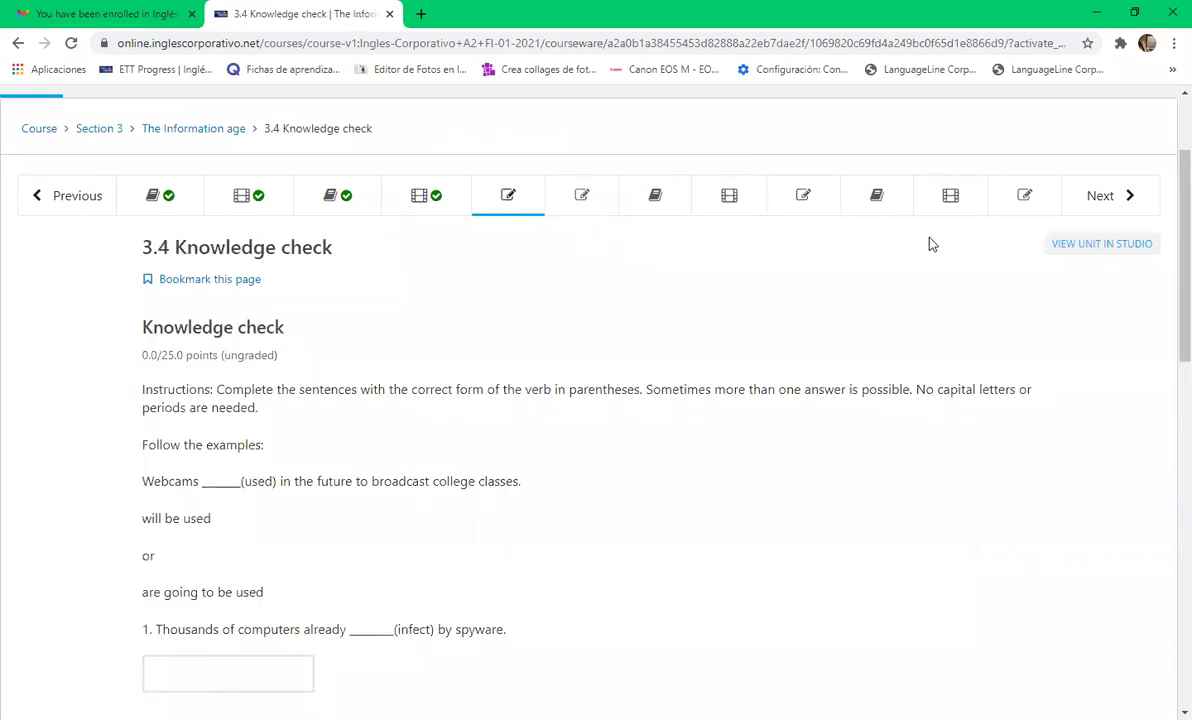
pyautogui.click(166, 204)
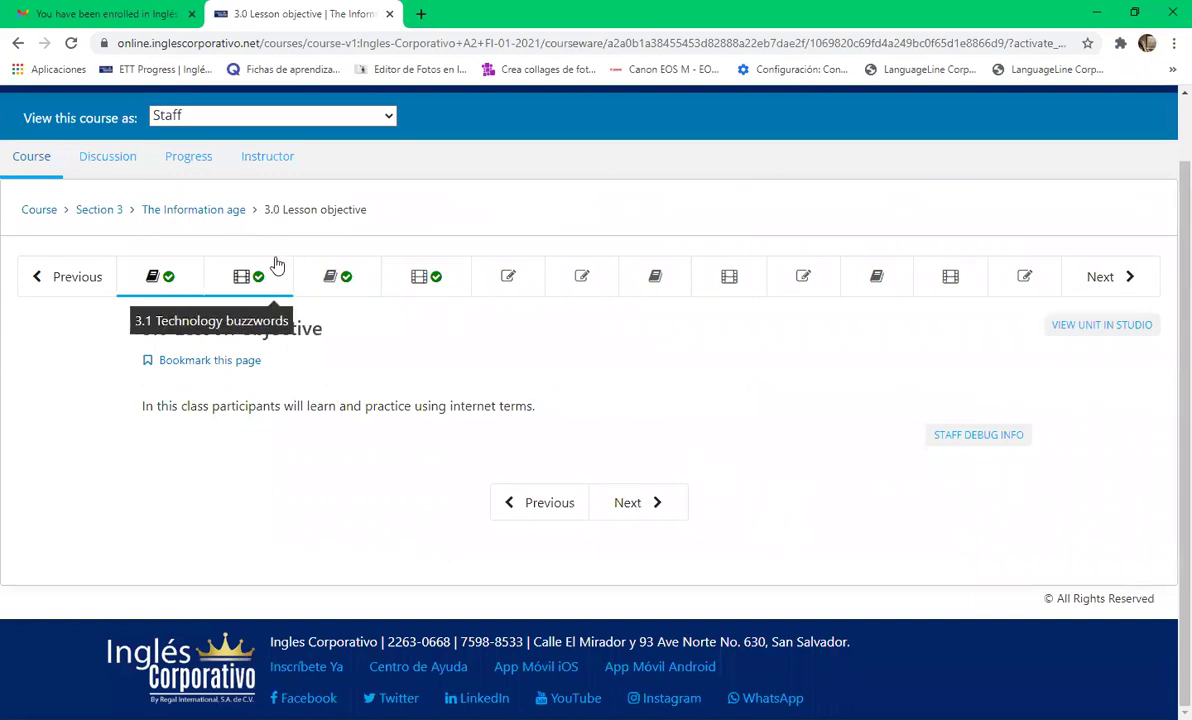
pyautogui.click(236, 266)
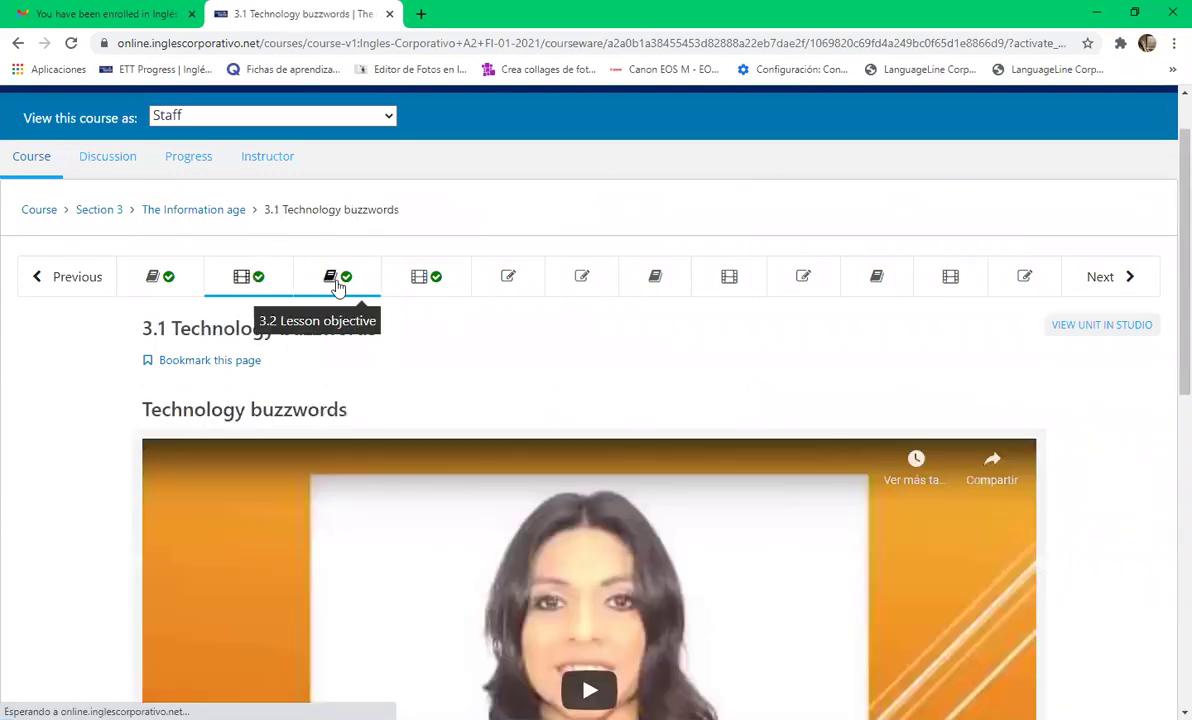
pyautogui.click(338, 285)
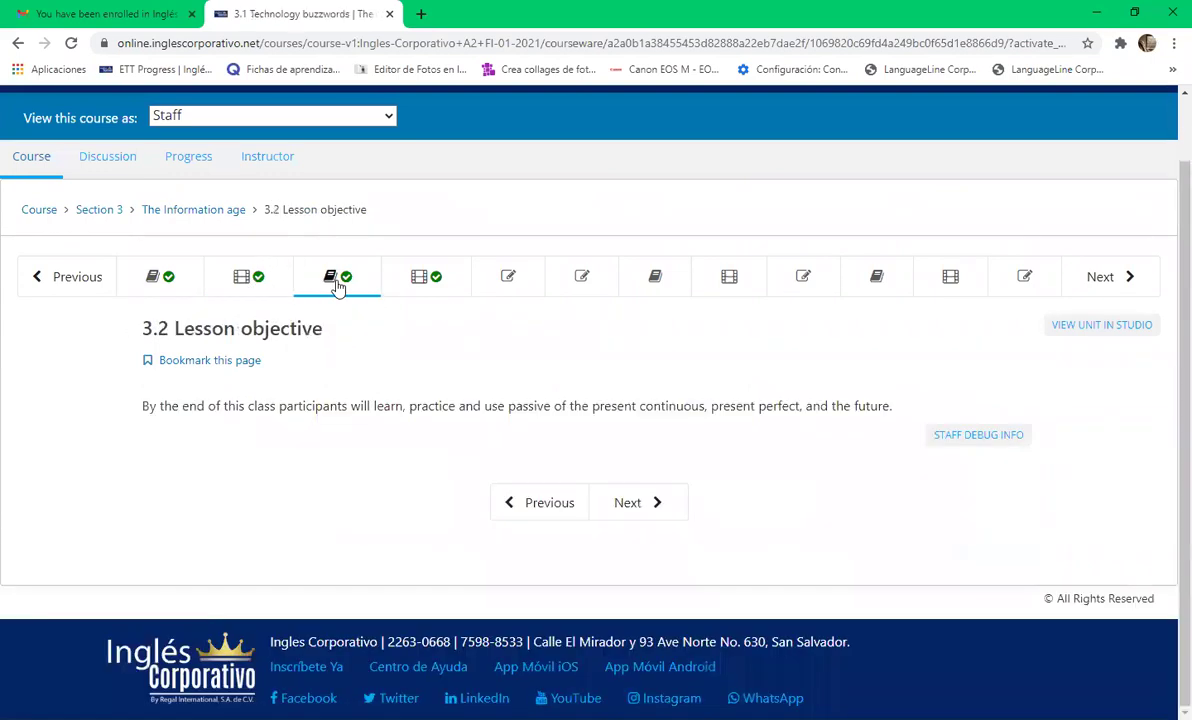
pyautogui.click(427, 279)
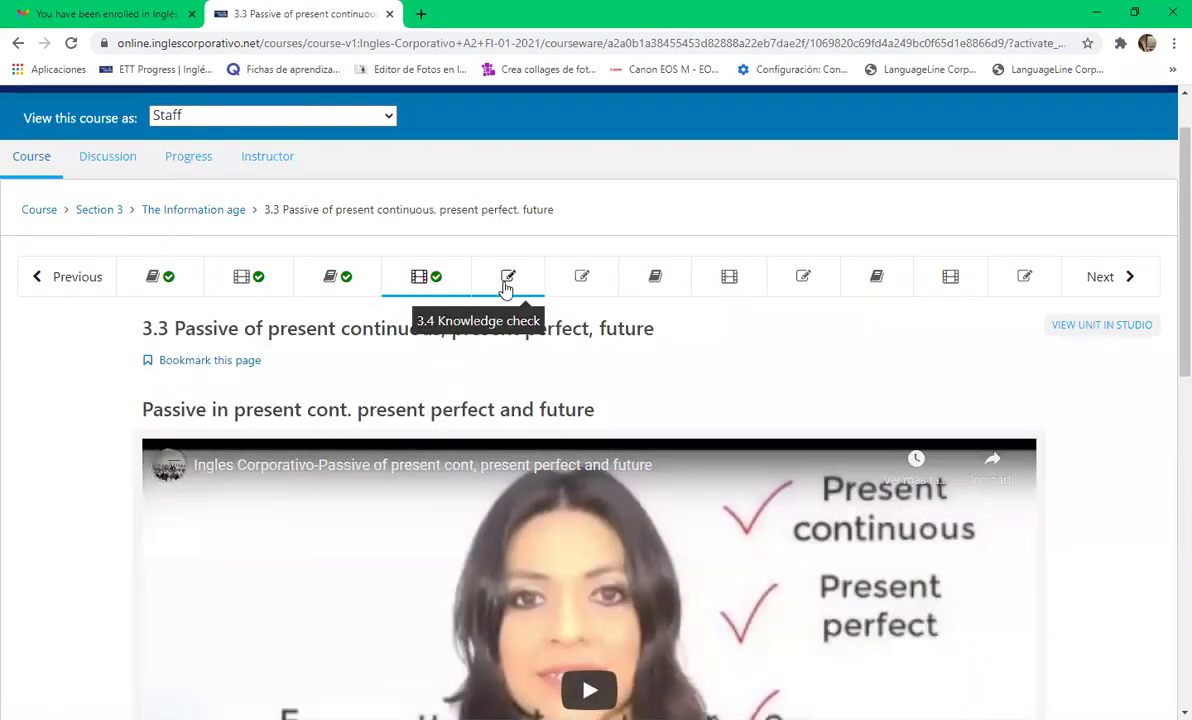
pyautogui.click(507, 287)
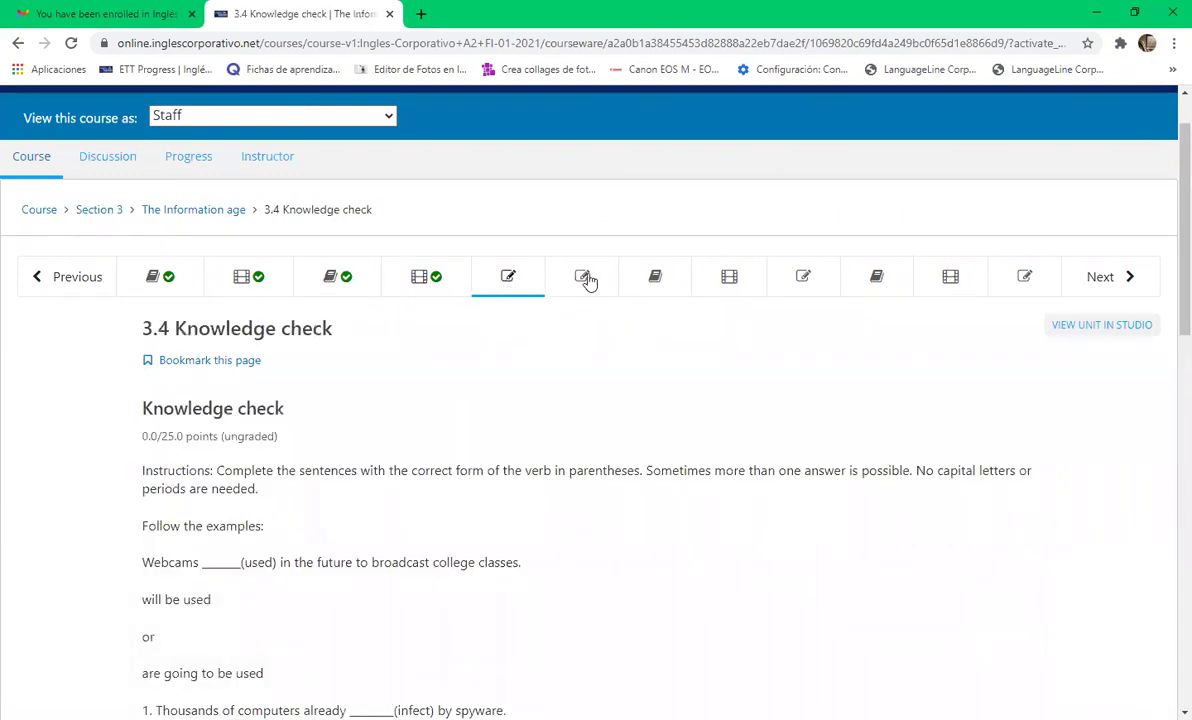
# Read the Knowledge check instructions, the Webcams example with its sample answers, and the first sentences of the exercise.
pyautogui.scroll(-2, 1165, 218)
pyautogui.scroll(1, 1168, 228)
pyautogui.scroll(-1, 1165, 205)
pyautogui.scroll(-1, 1168, 225)
pyautogui.scroll(-1, 1168, 242)
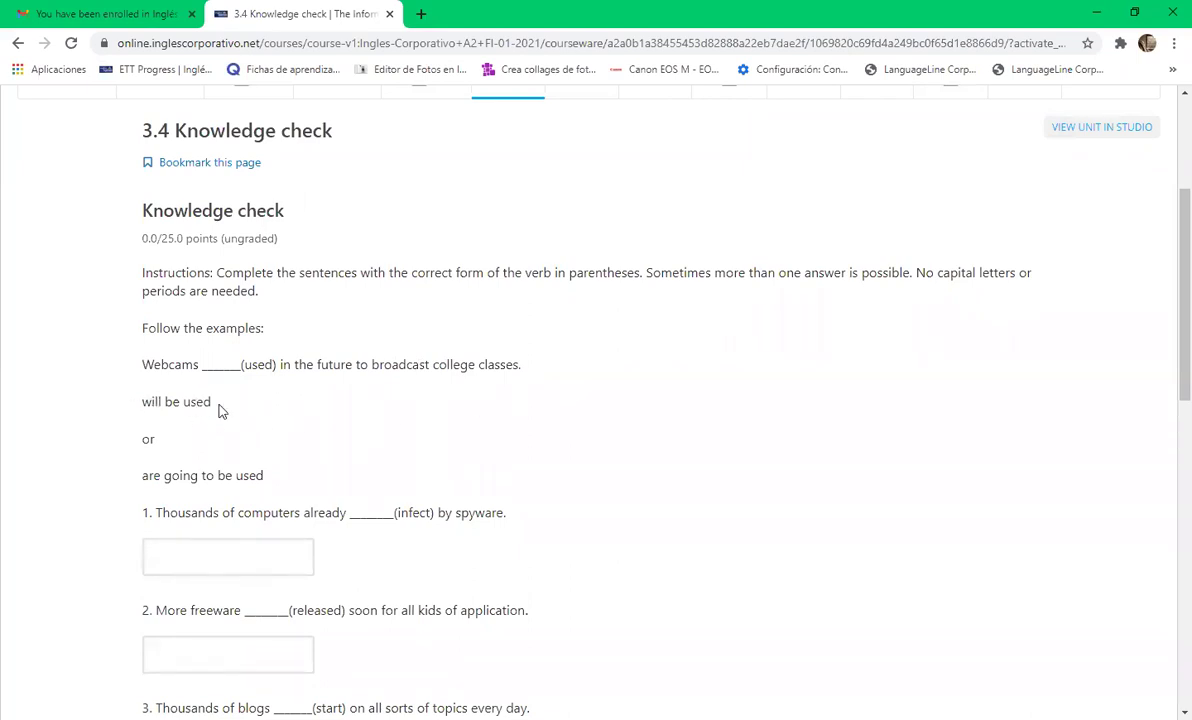
pyautogui.doubleClick(211, 365)
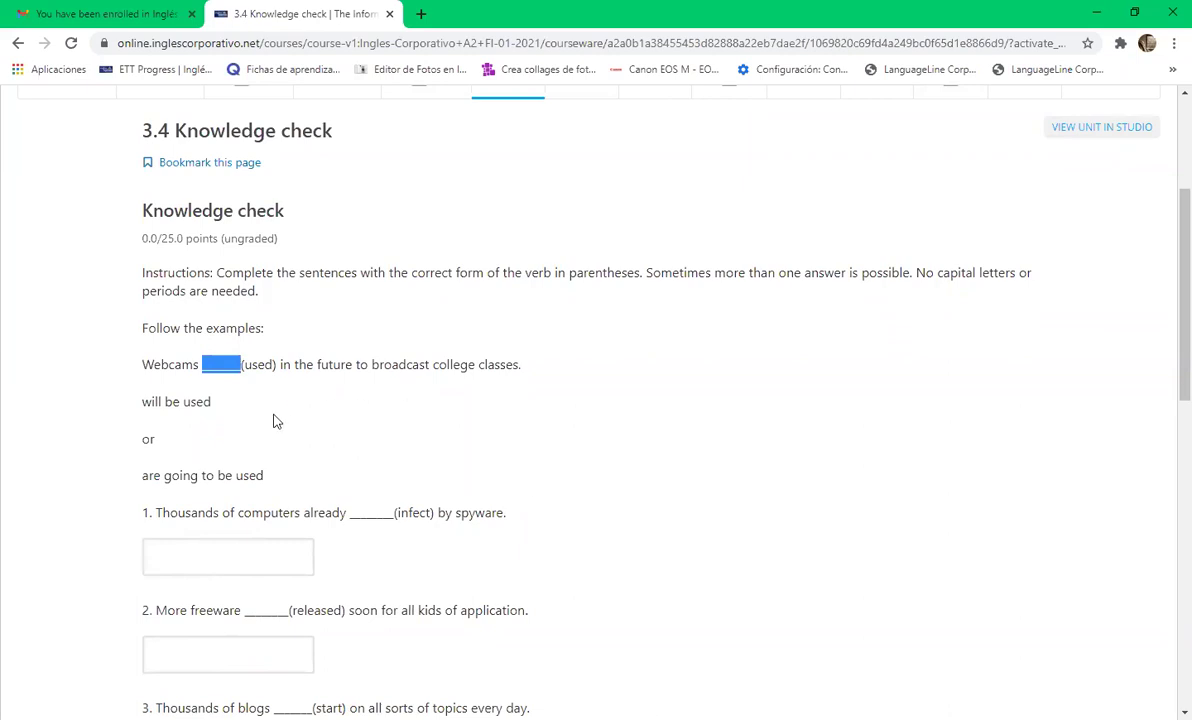
pyautogui.doubleClick(186, 402)
pyautogui.click(234, 402)
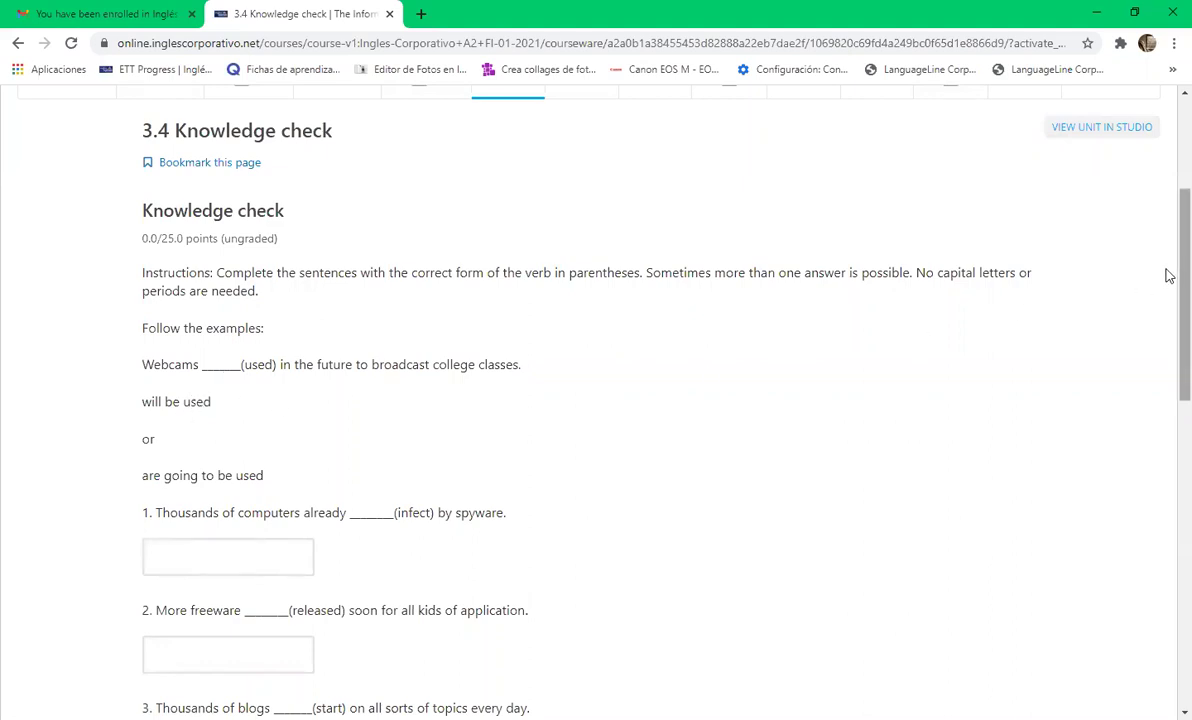
pyautogui.scroll(-2, 1167, 300)
pyautogui.scroll(-1, 1170, 355)
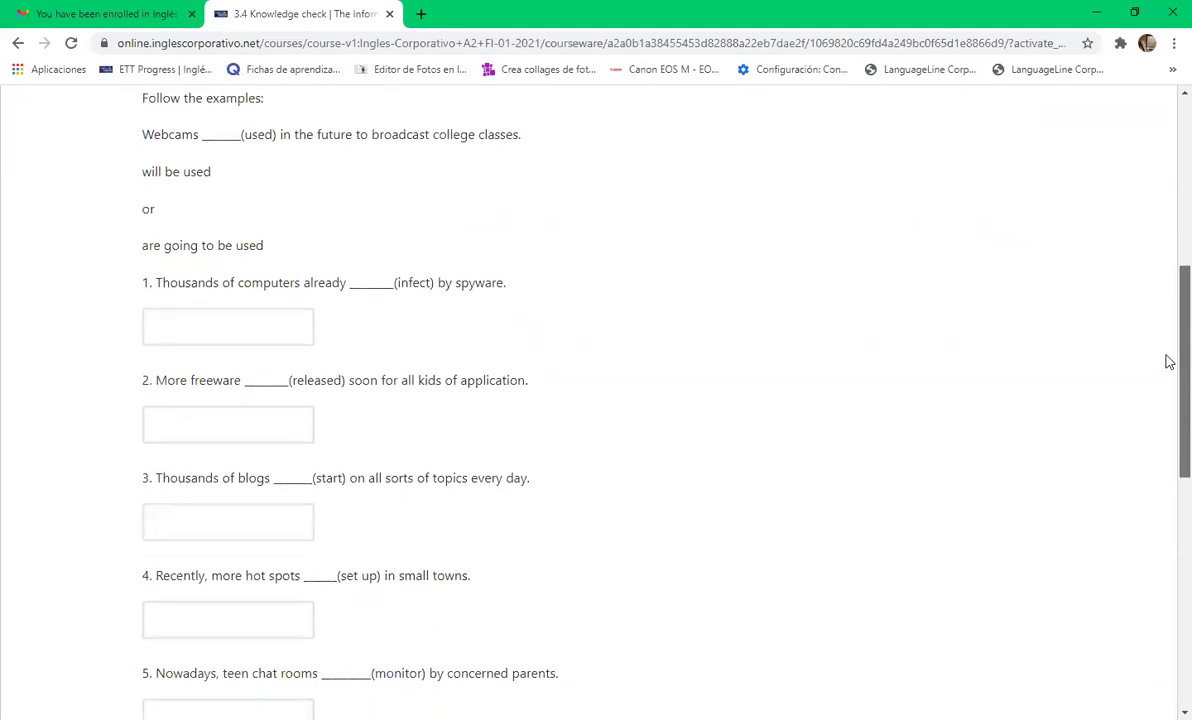
pyautogui.scroll(1, 697, 269)
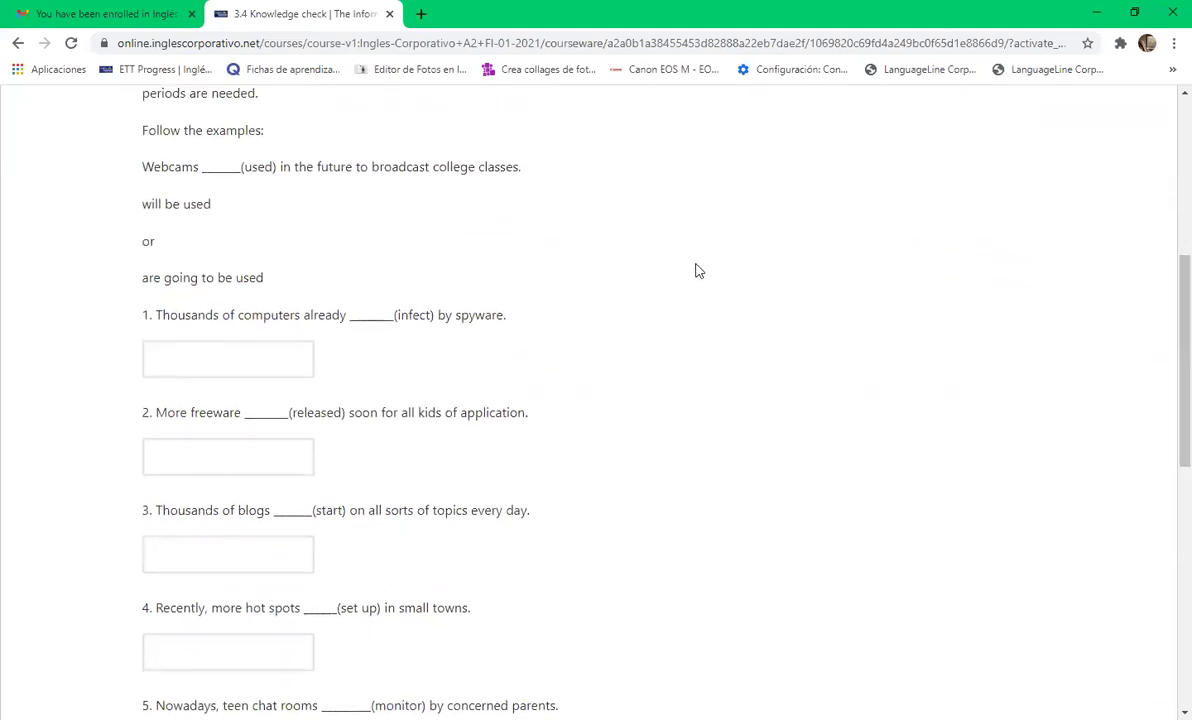
pyautogui.doubleClick(216, 172)
pyautogui.tripleClick(174, 205)
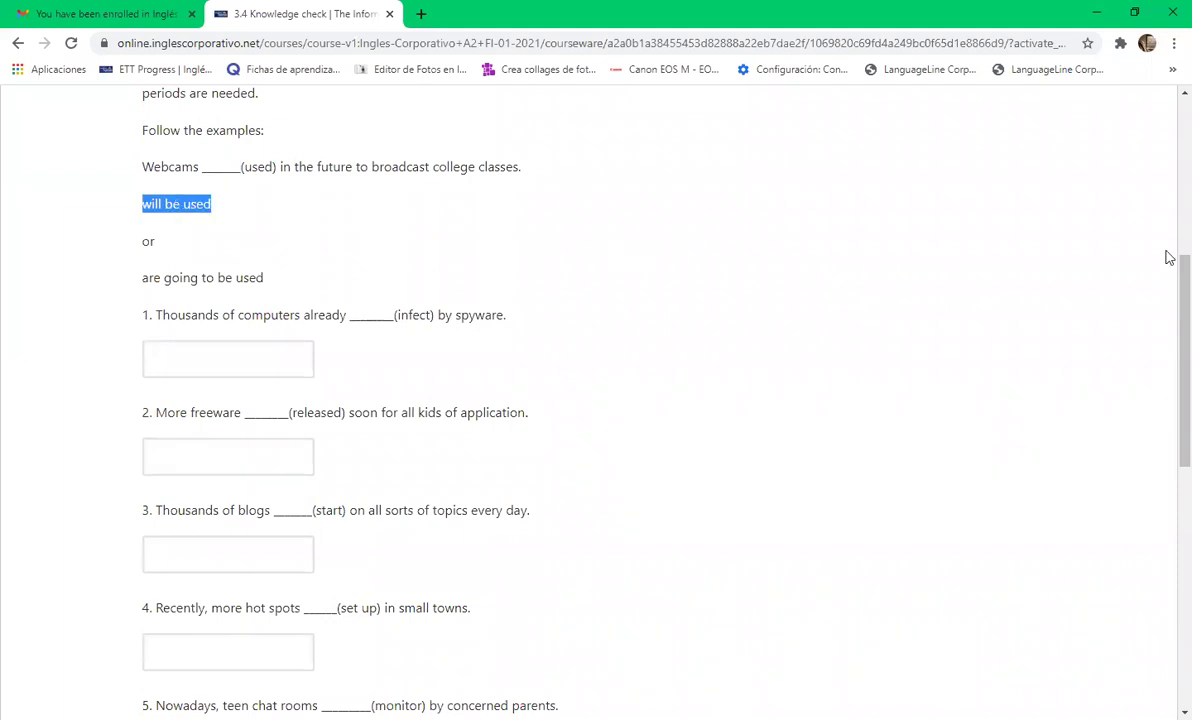
pyautogui.scroll(-1, 1168, 278)
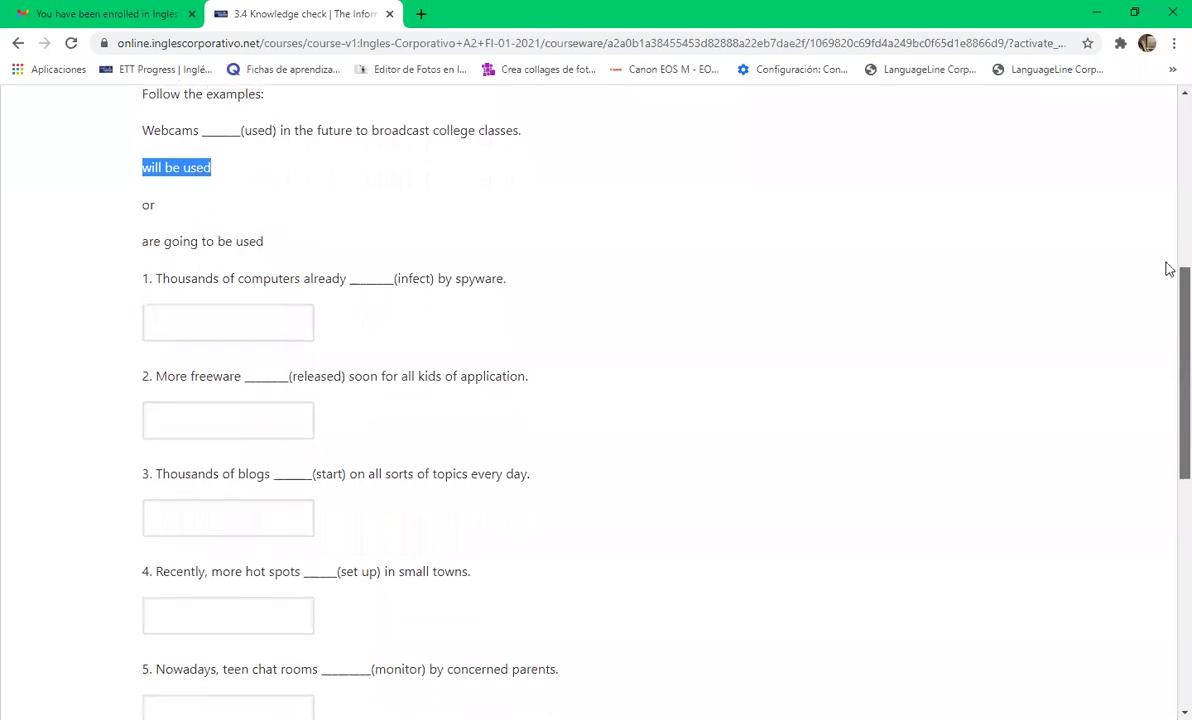
pyautogui.scroll(2, 1120, 255)
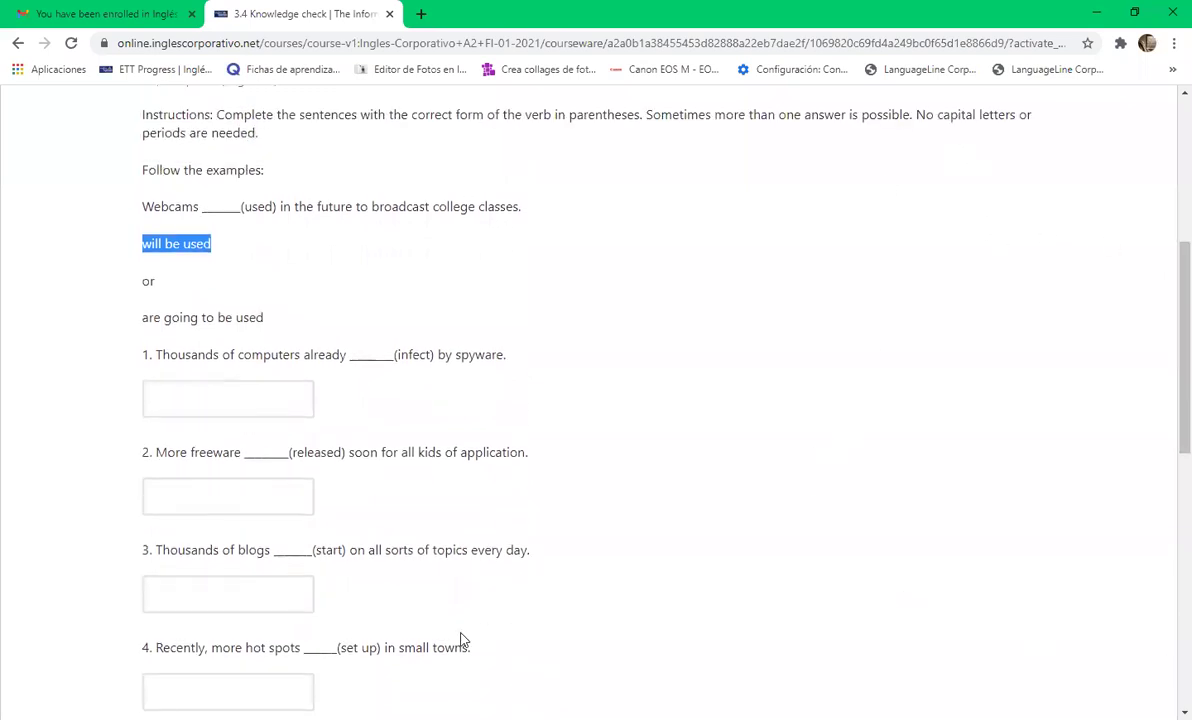
pyautogui.moveTo(463, 639); pyautogui.dragTo(453, 455)
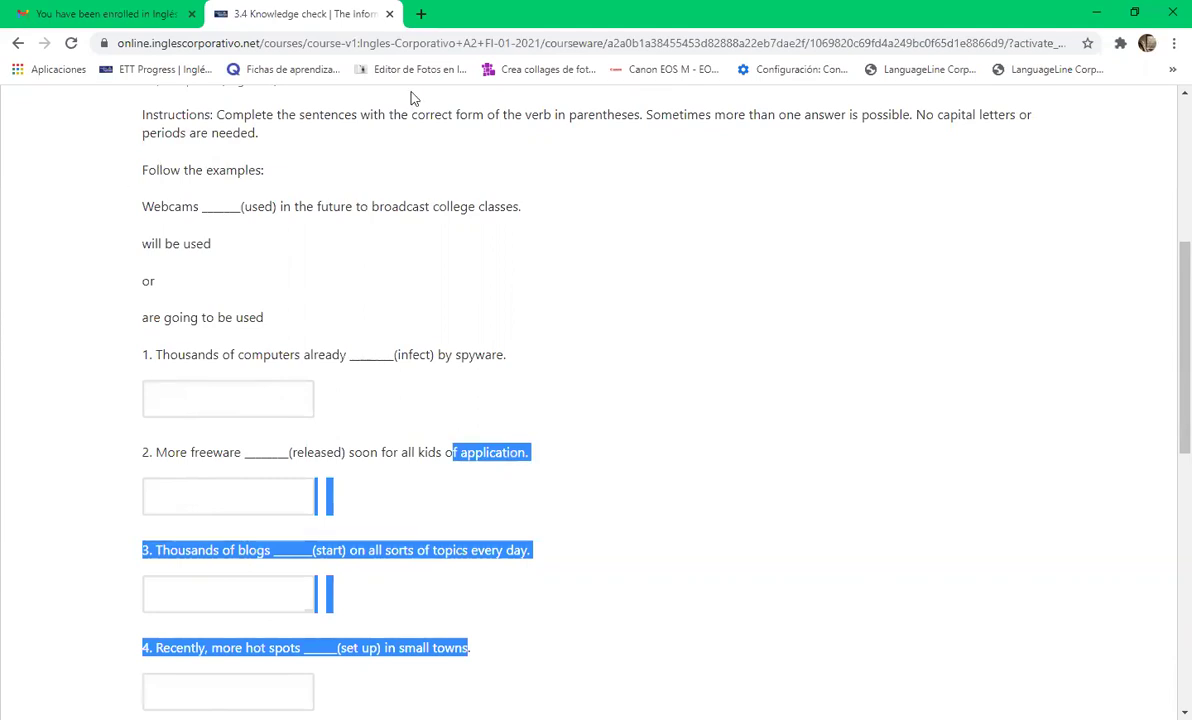
pyautogui.click(108, 457)
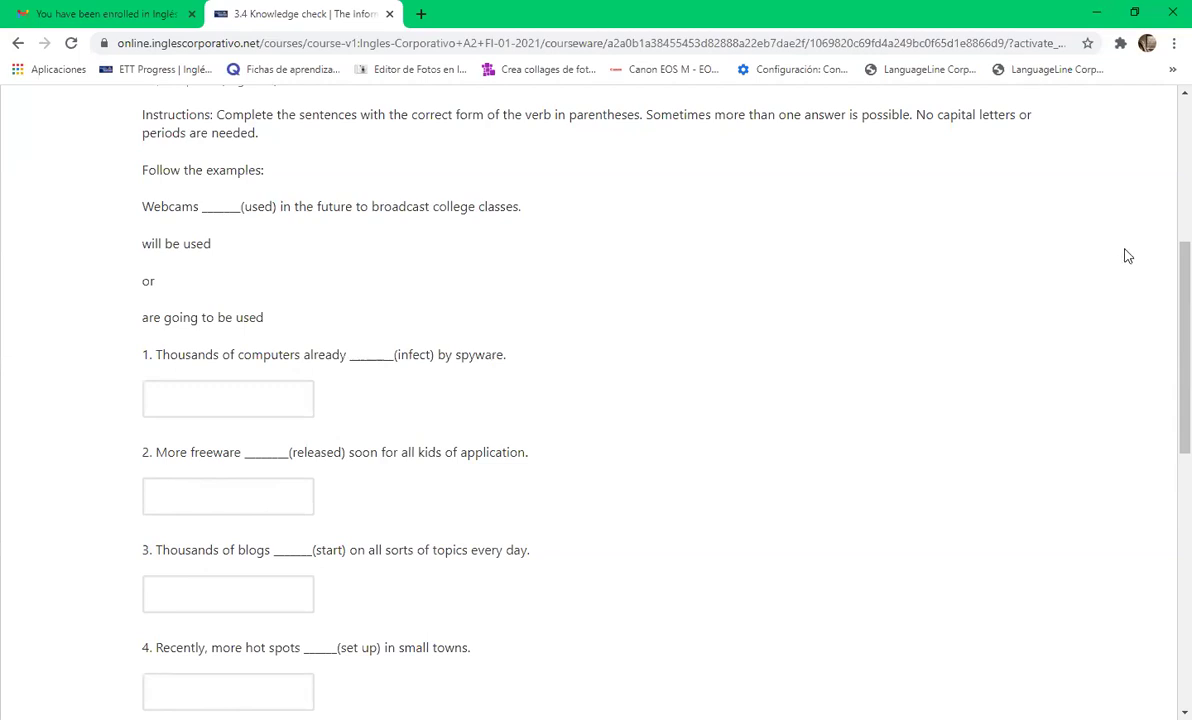
# Answer question 1, about computers and spyware, with "have been infected".
pyautogui.moveTo(1165, 274)
pyautogui.mouseDown()
pyautogui.moveTo(1169, 339)
pyautogui.moveTo(1165, 298)
pyautogui.mouseUp()
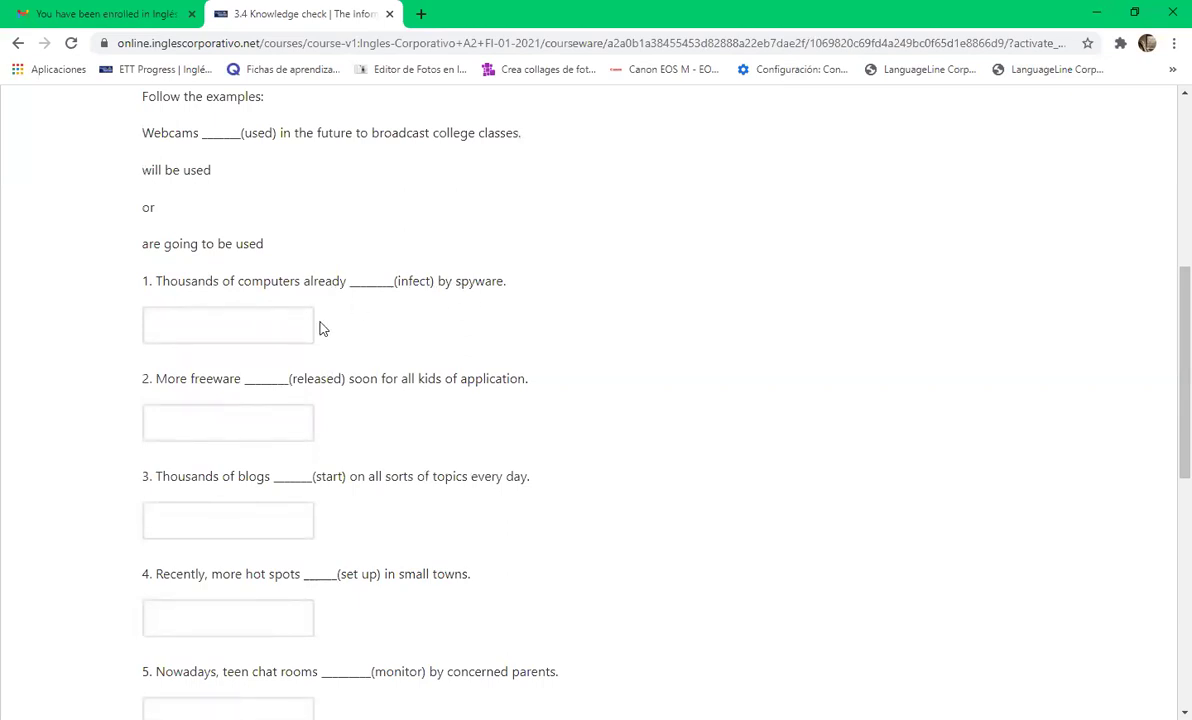
pyautogui.click(263, 326)
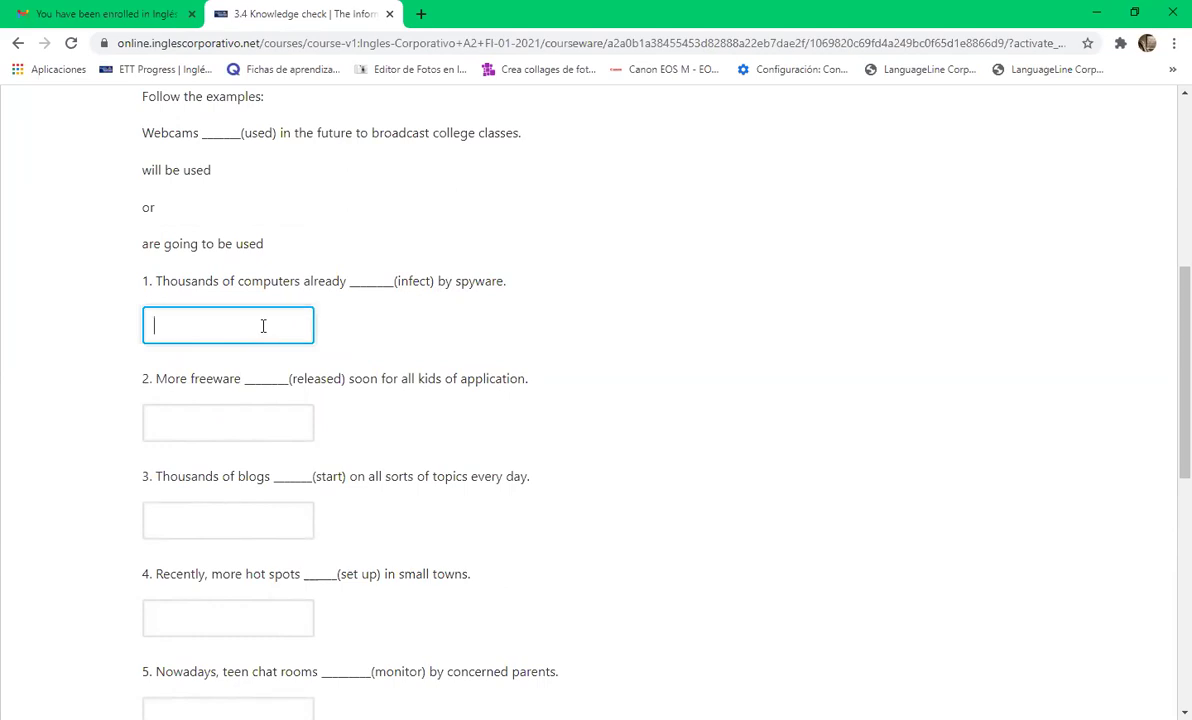
pyautogui.write('have been')
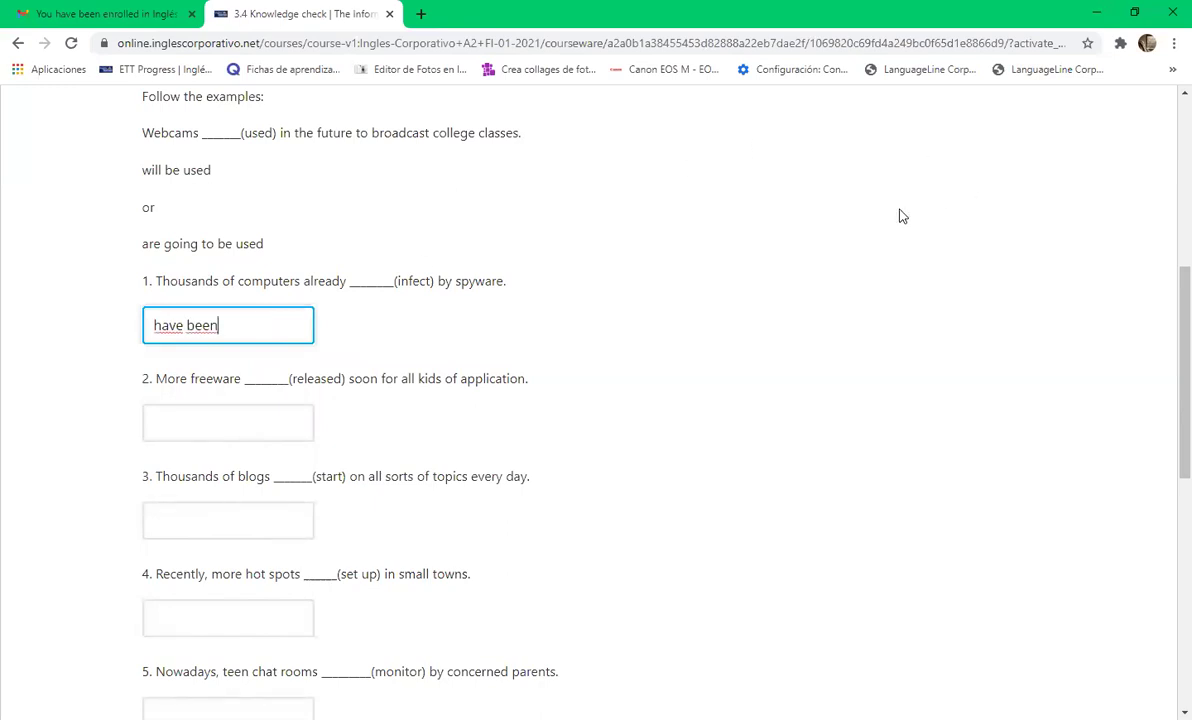
pyautogui.write(' infected')
pyautogui.click(856, 309)
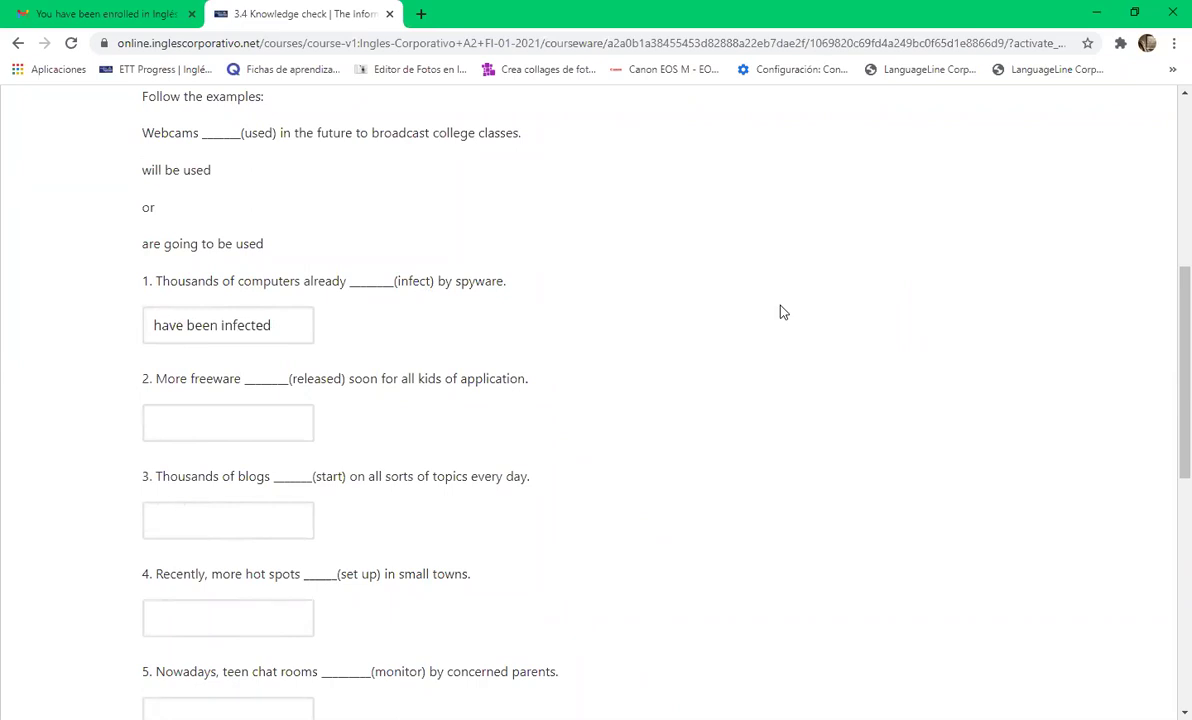
# Answer question 2, about more freeware for applications, with "will be released".
pyautogui.scroll(-1, 1168, 300)
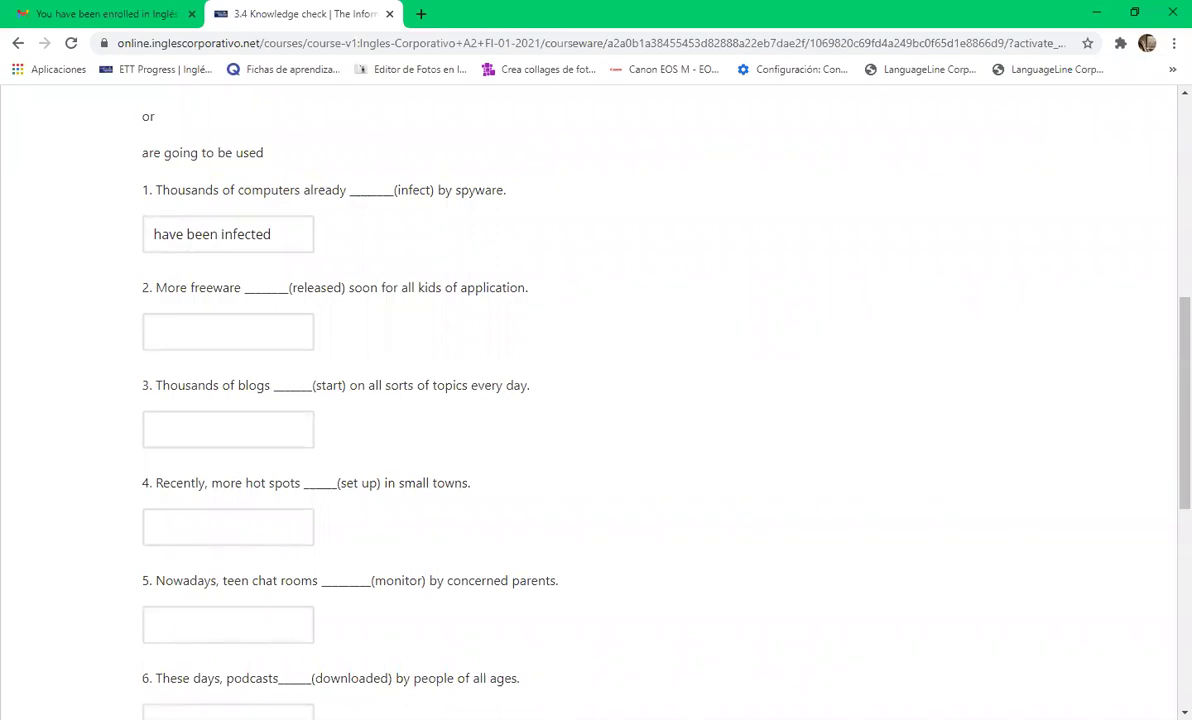
pyautogui.click(250, 335)
pyautogui.write('w')
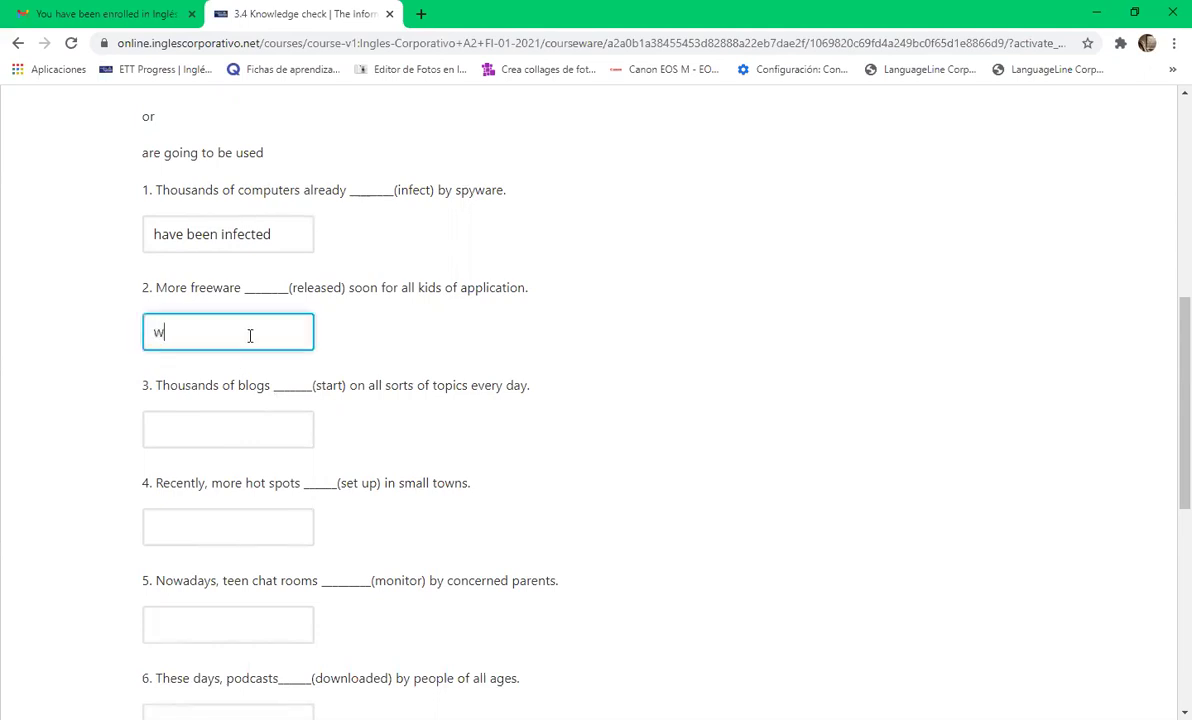
pyautogui.write('ill be')
pyautogui.click(419, 340)
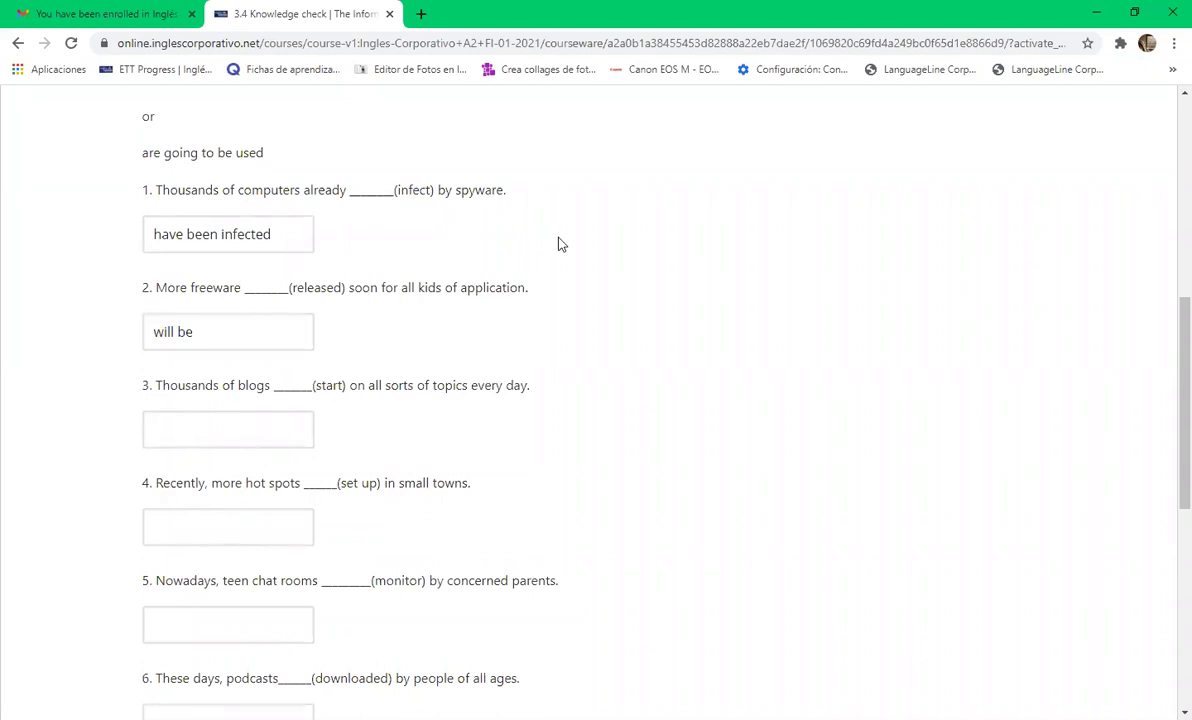
pyautogui.click(258, 339)
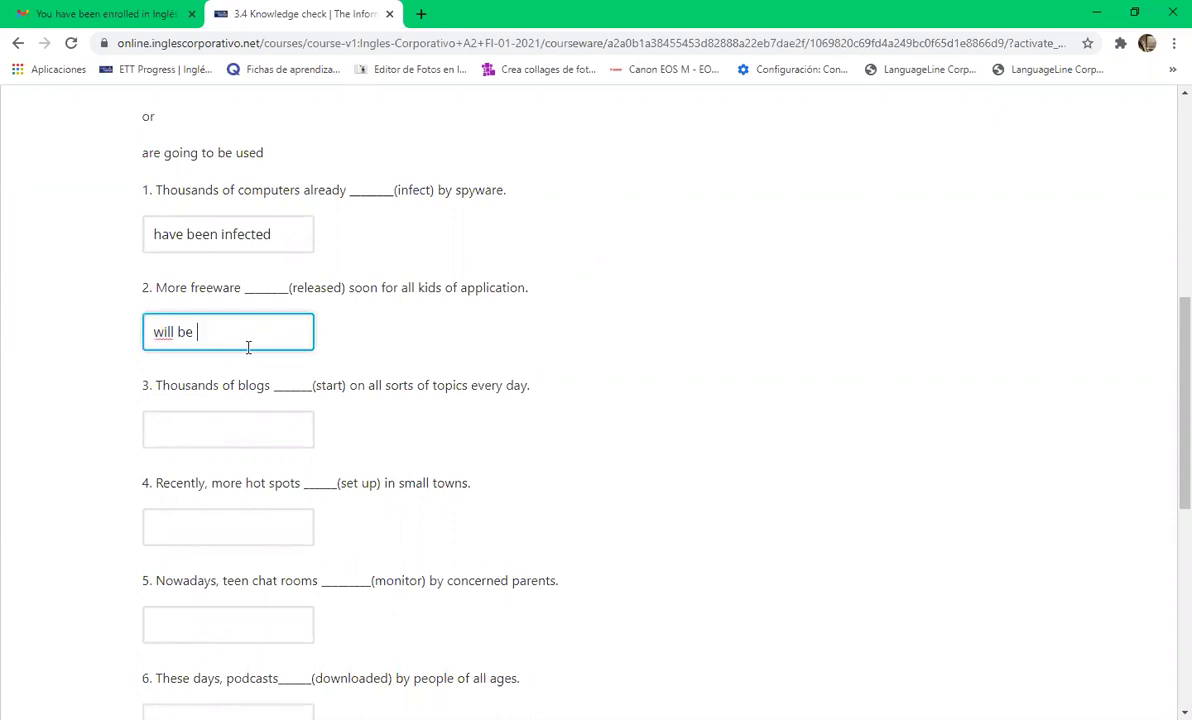
pyautogui.write('released')
pyautogui.click(78, 400)
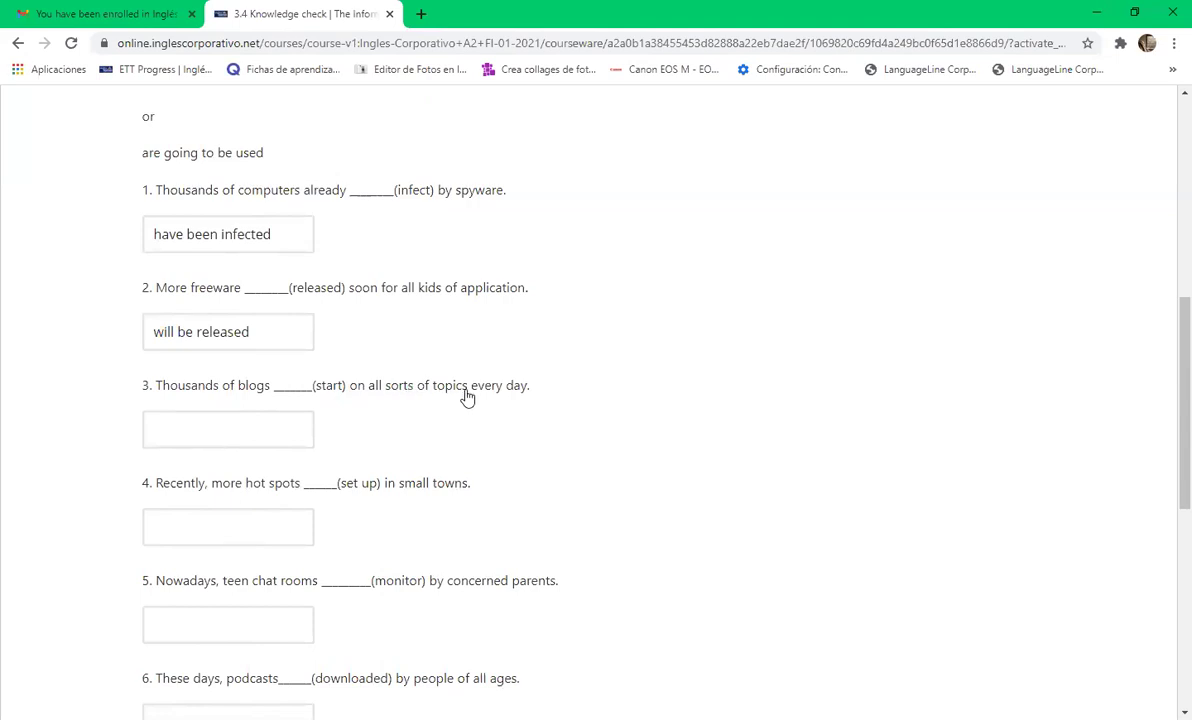
# Answer question 3, about thousands of blogs, with "are being started".
pyautogui.click(241, 422)
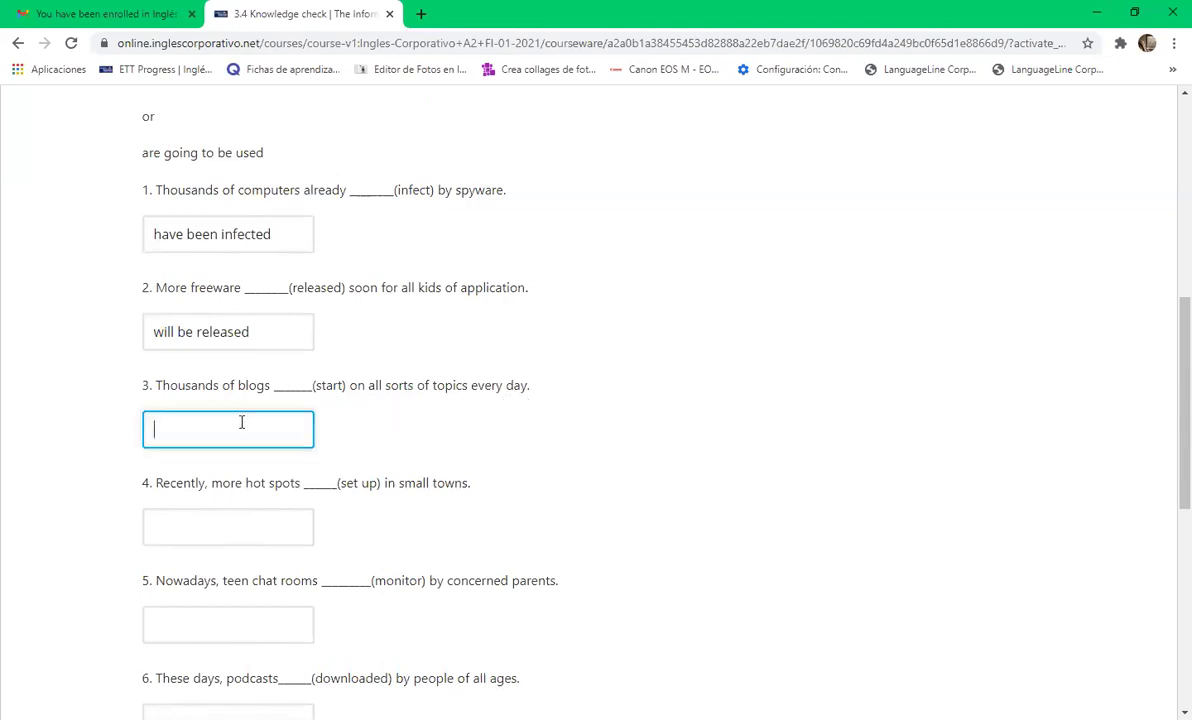
pyautogui.write('are being started')
pyautogui.click(56, 420)
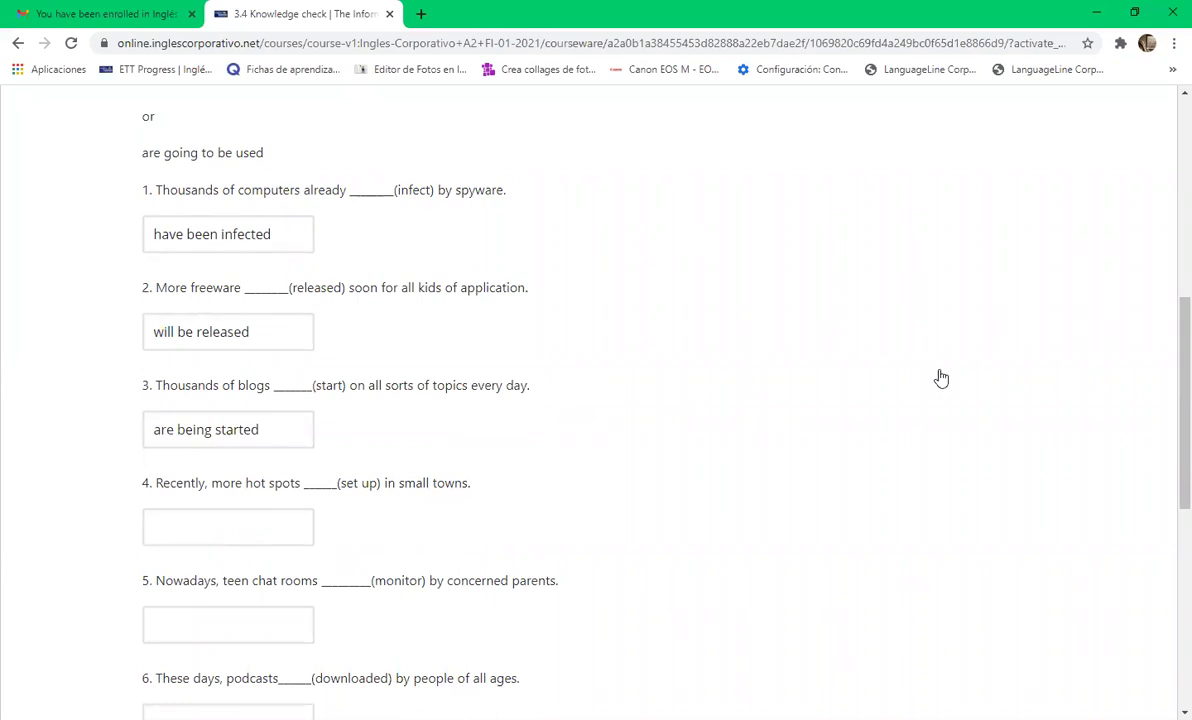
# Answer question 4, about hot spots in small towns, with "have been set up".
pyautogui.moveTo(1169, 323); pyautogui.dragTo(1146, 425)
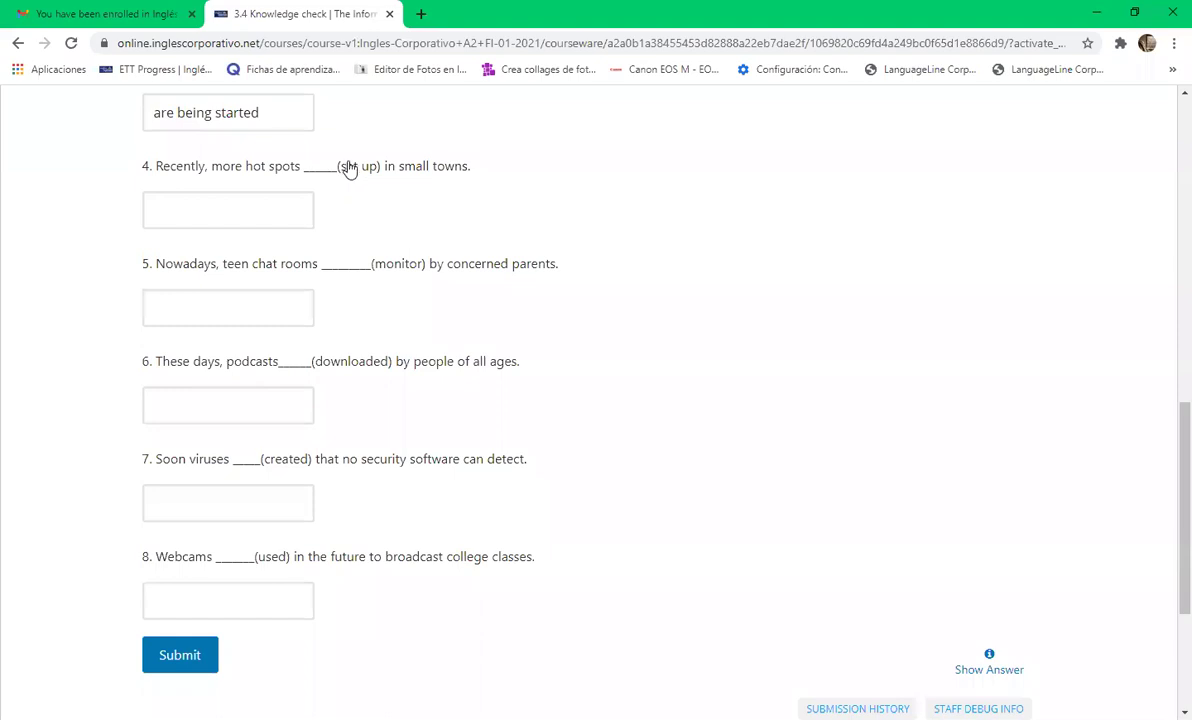
pyautogui.click(240, 210)
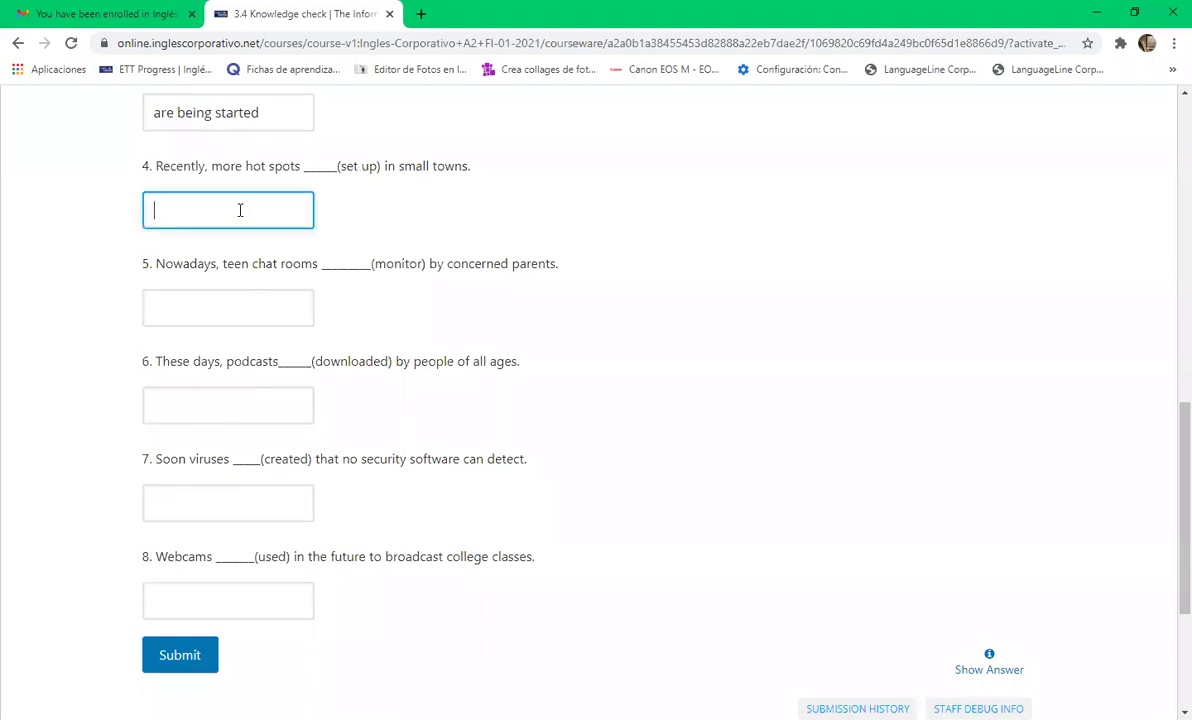
pyautogui.write('have been s')
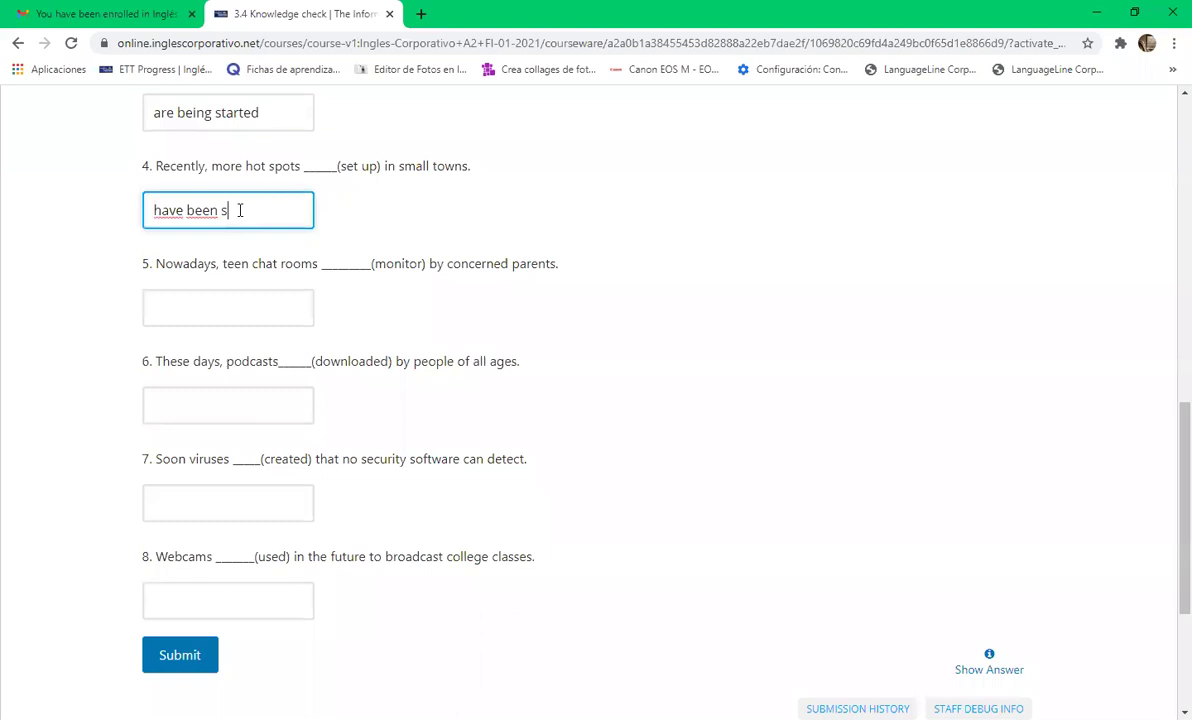
pyautogui.write('et up')
pyautogui.click(92, 266)
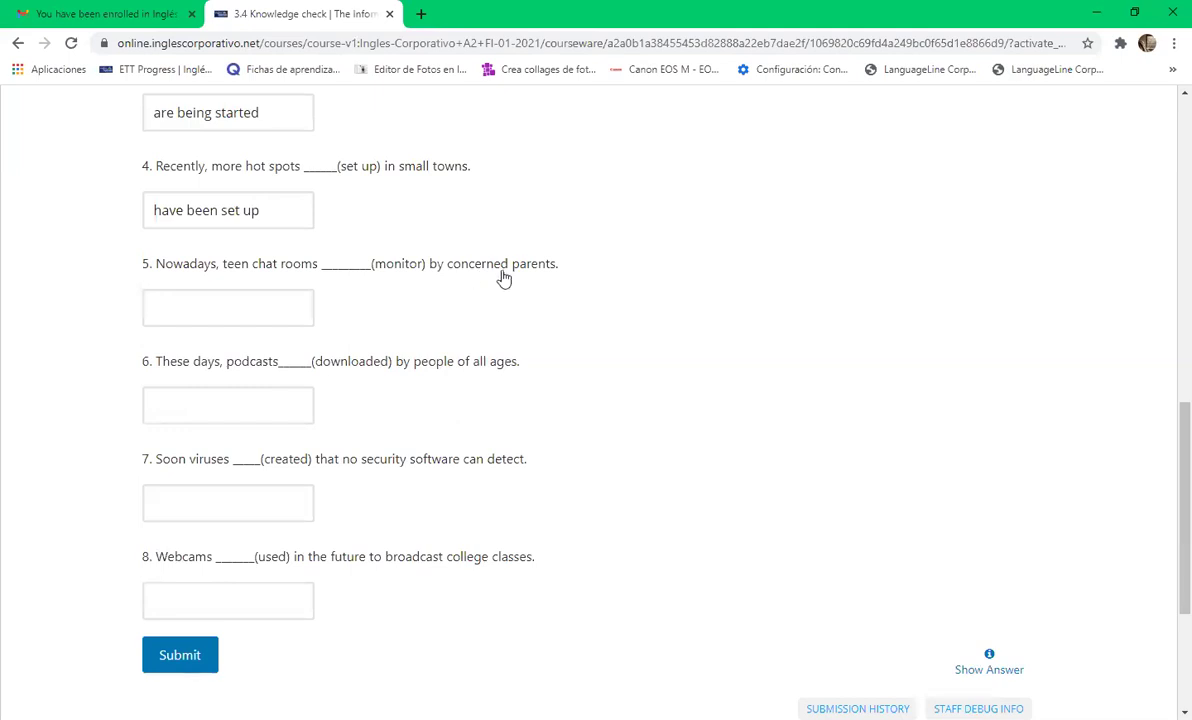
# Answer question 5, about teen chat rooms, with "are being monitored".
pyautogui.click(268, 308)
pyautogui.write('ar')
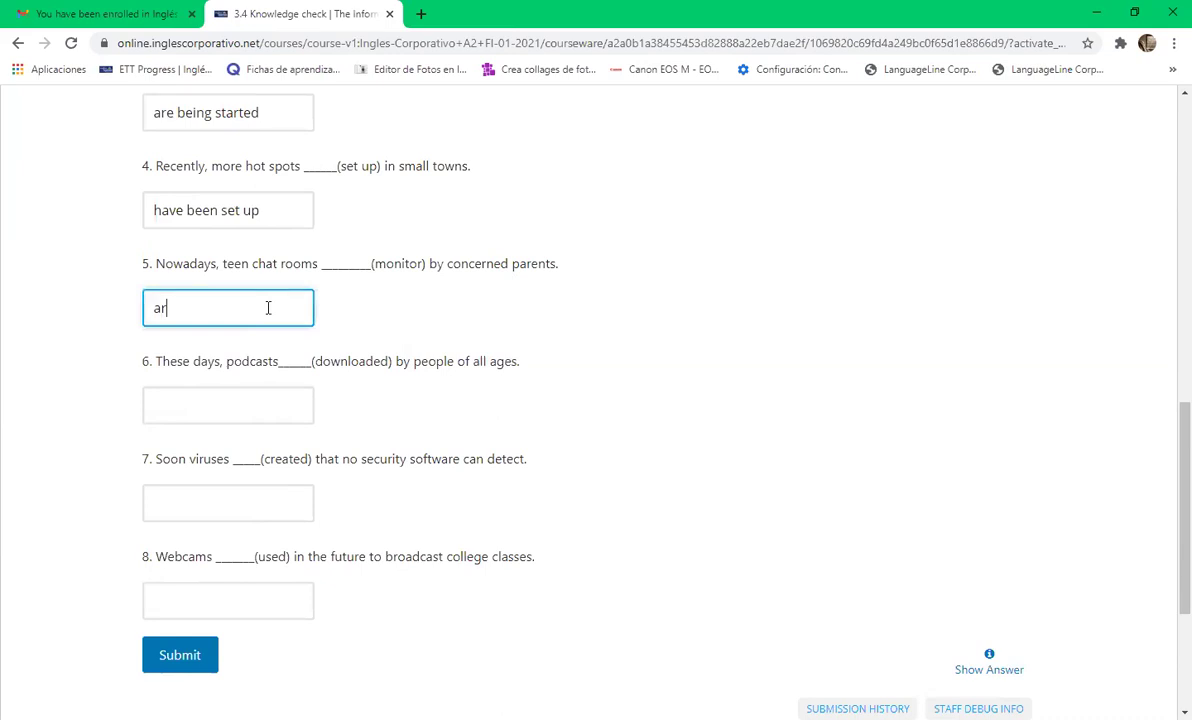
pyautogui.write('e being monitored')
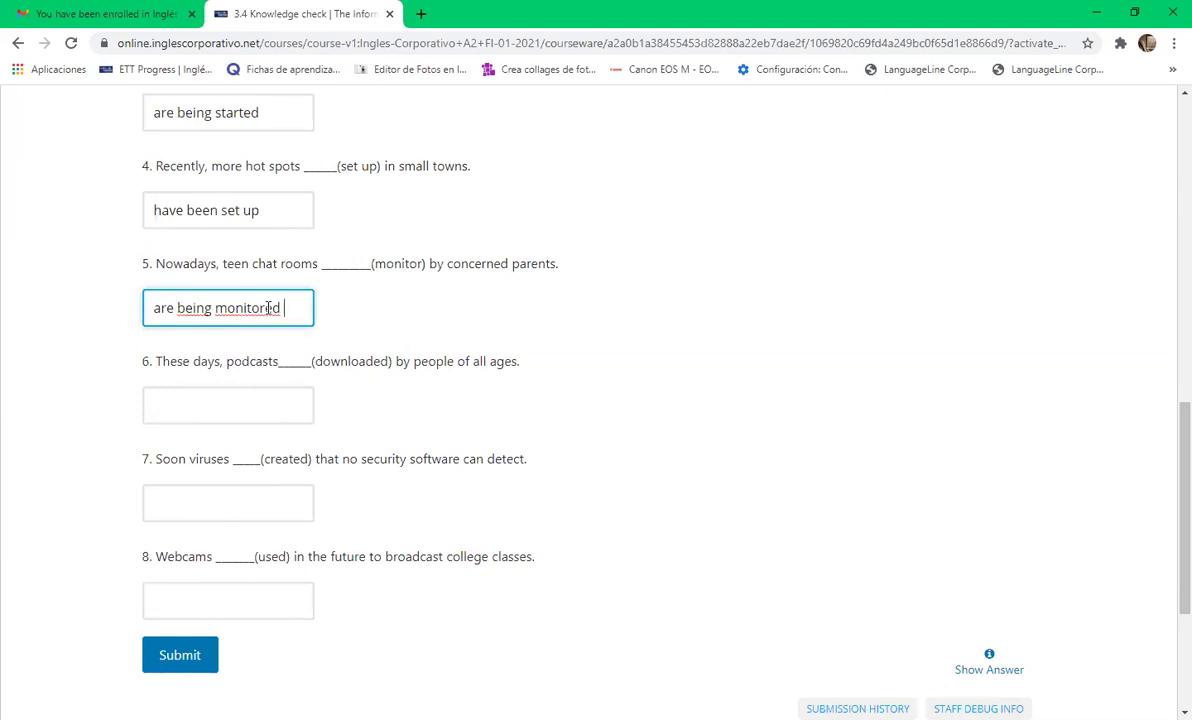
# Answer question 6, about podcasts and people of all ages, with "are being dowloaded".
pyautogui.click(335, 428)
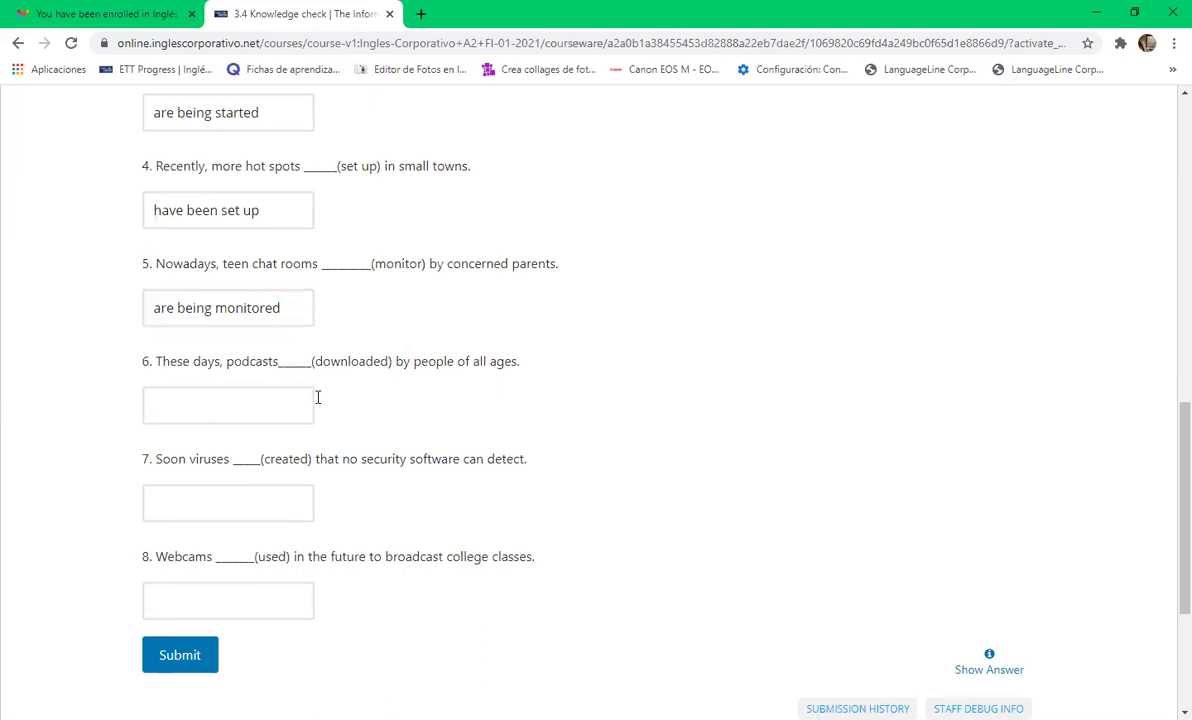
pyautogui.scroll(-1, 318, 397)
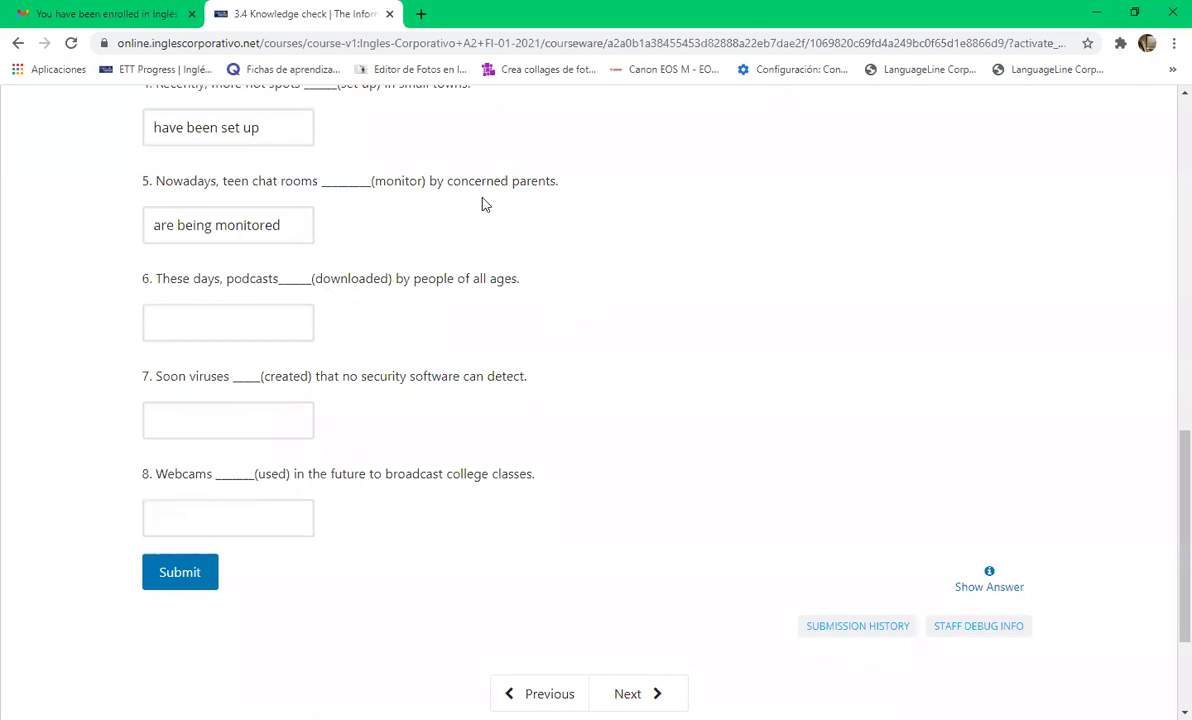
pyautogui.click(242, 320)
pyautogui.write('a')
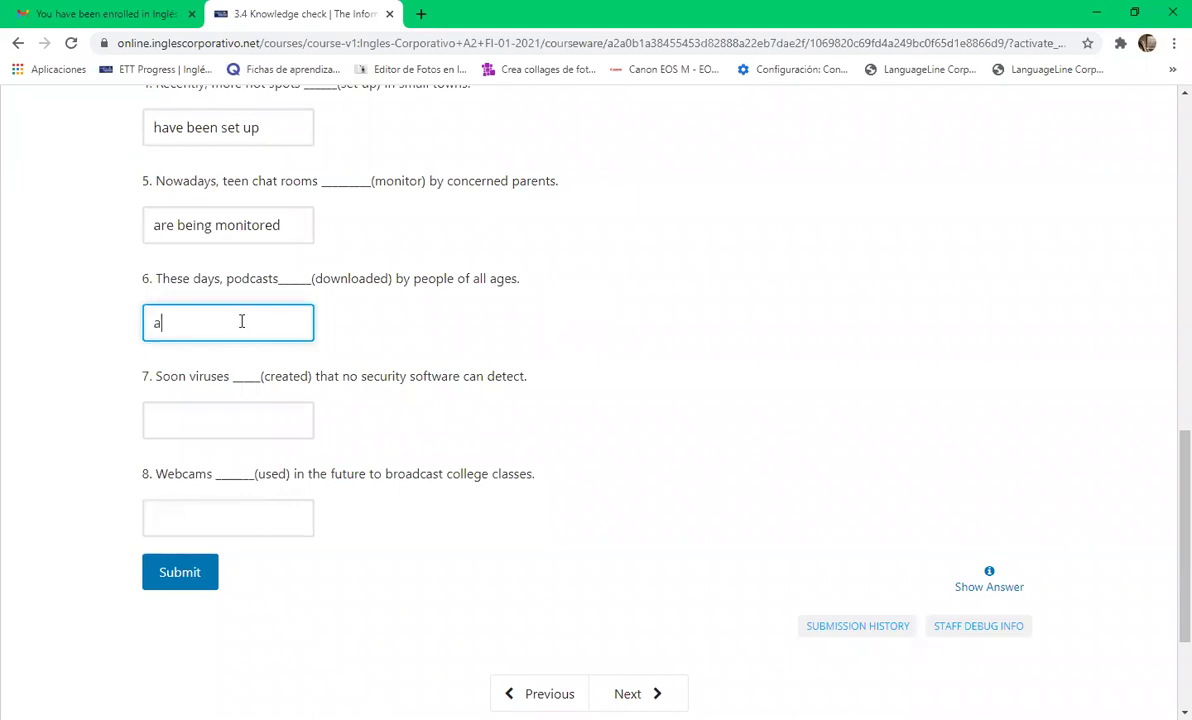
pyautogui.write('re being')
pyautogui.click(100, 397)
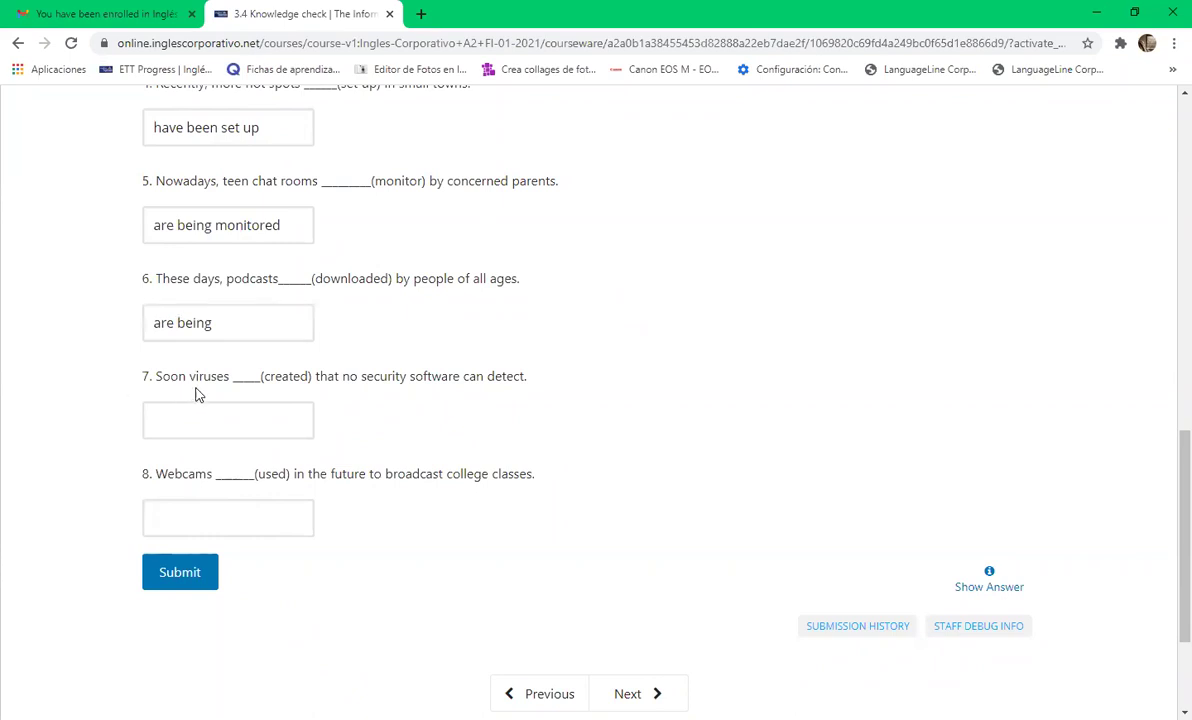
pyautogui.click(237, 323)
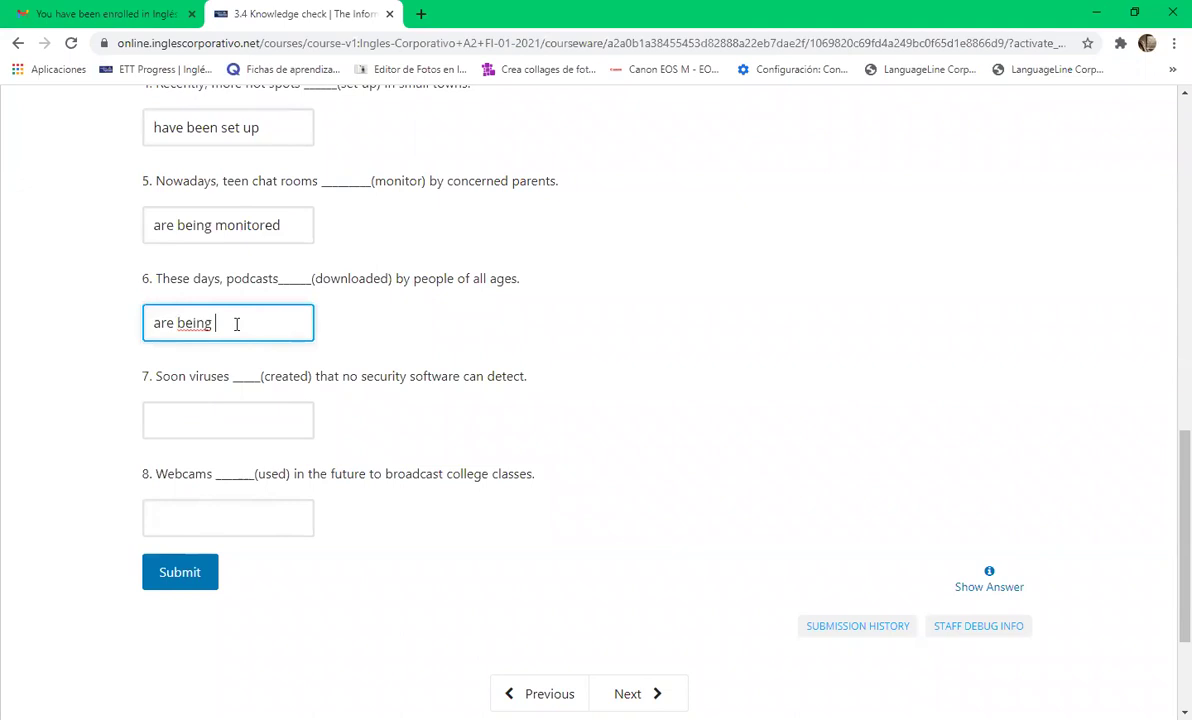
pyautogui.write('dowlonaded')
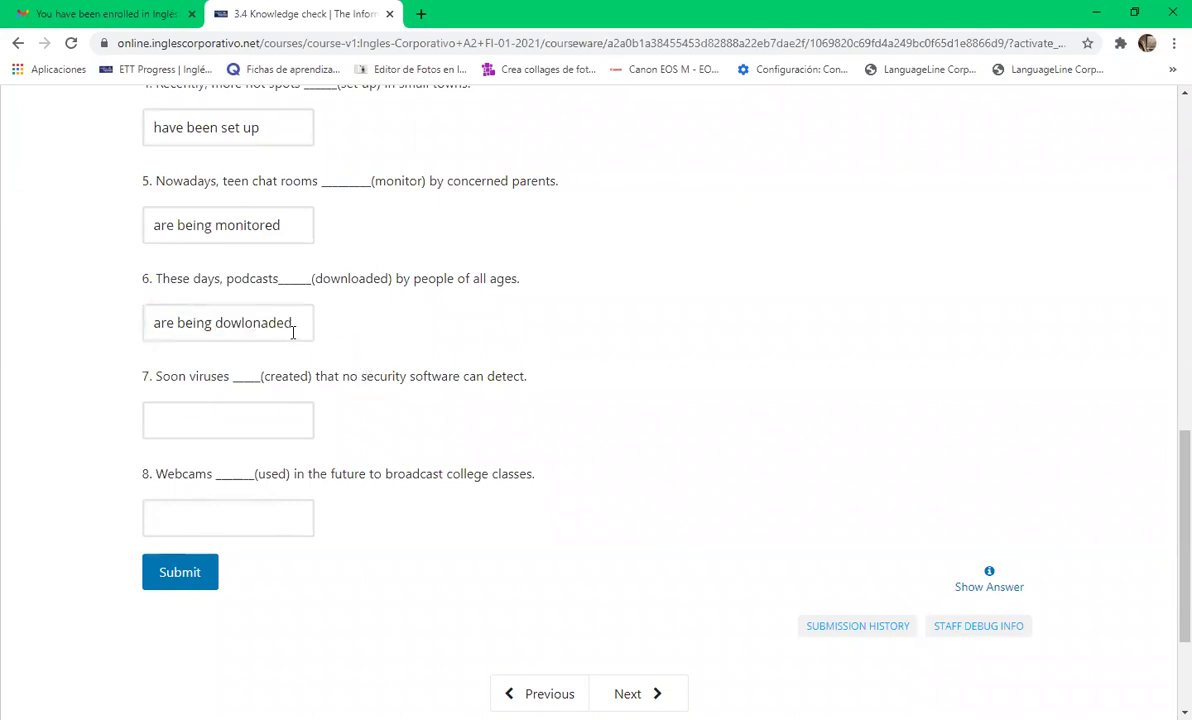
pyautogui.click(263, 322)
pyautogui.press('BackSpace')
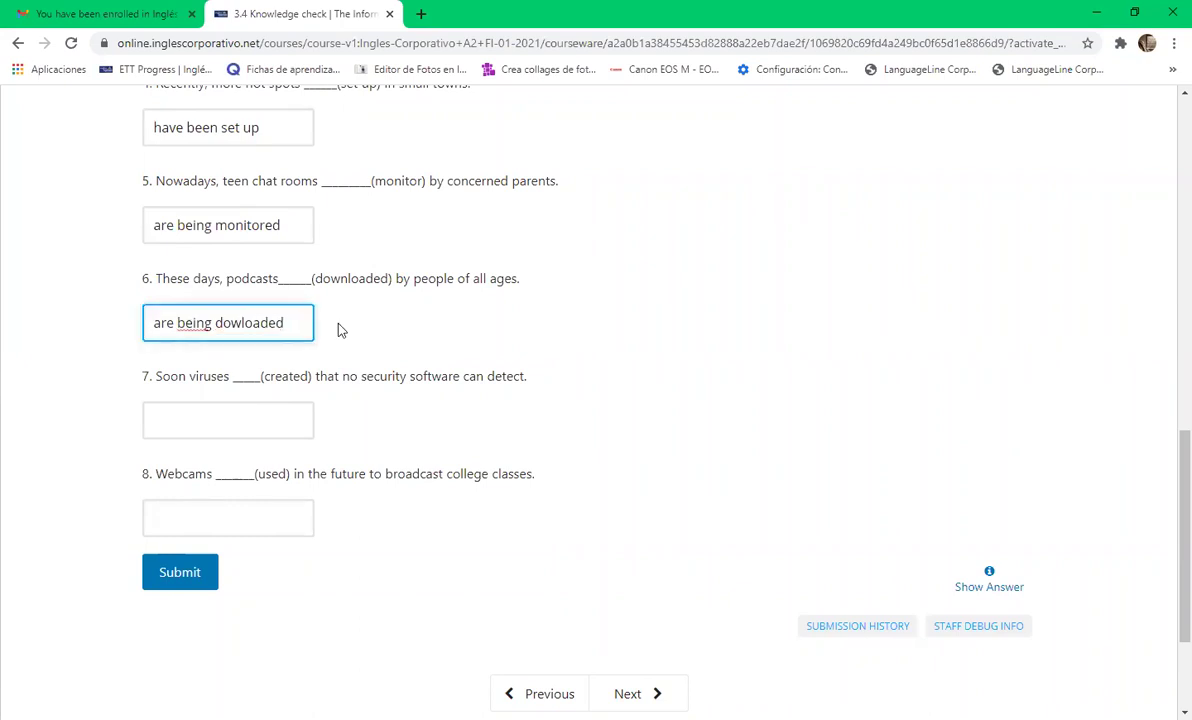
# Answer question 7, about viruses that no security software can detect, with "will be created".
pyautogui.click(306, 410)
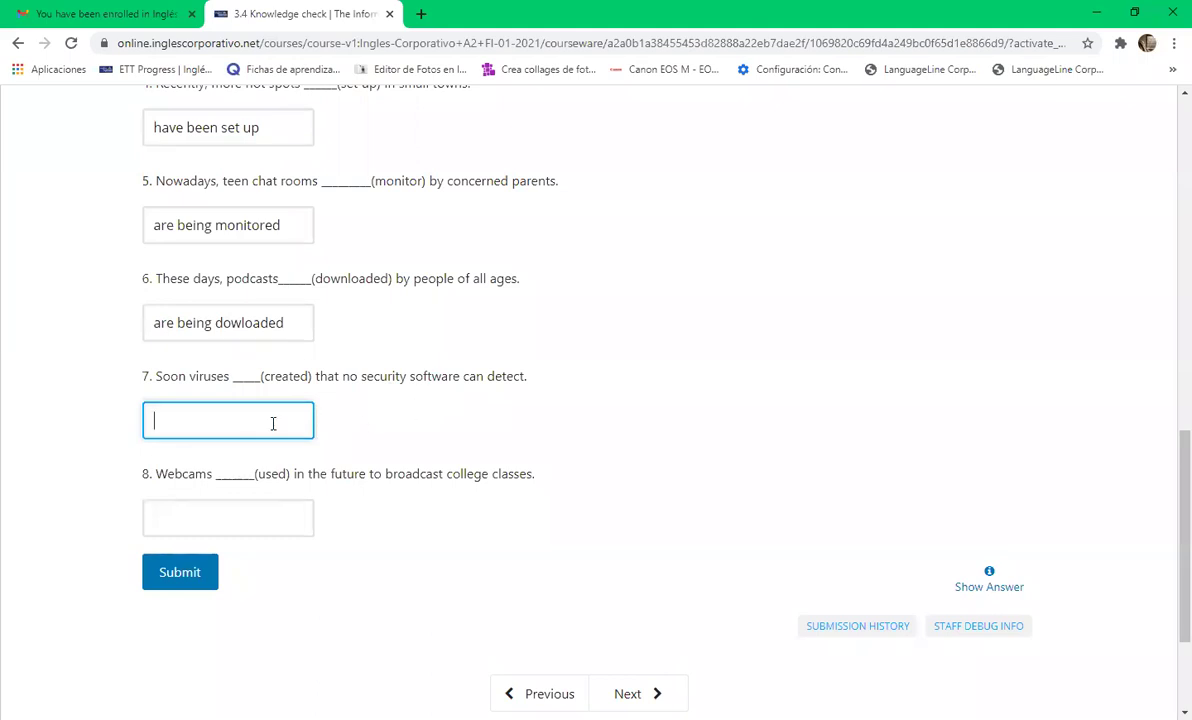
pyautogui.write('will be created')
pyautogui.click(380, 428)
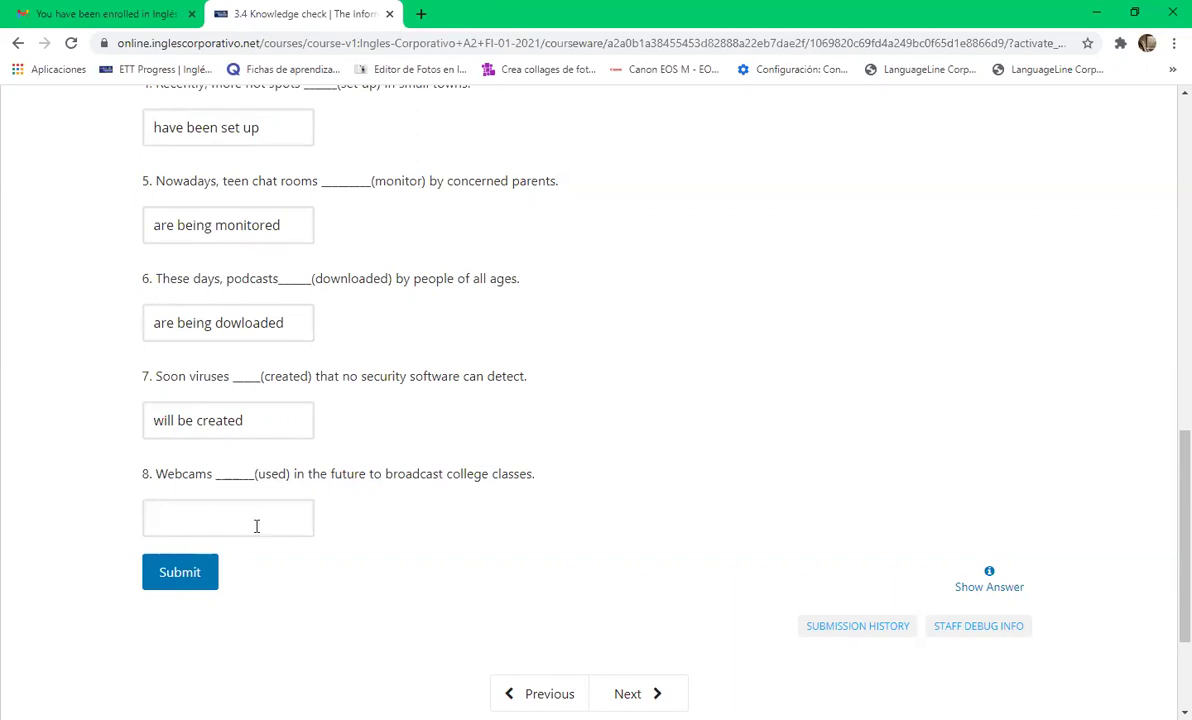
# Answer question 8, about webcams broadcasting college classes, with "will be used" and submit the knowledge check.
pyautogui.click(215, 516)
pyautogui.write('w')
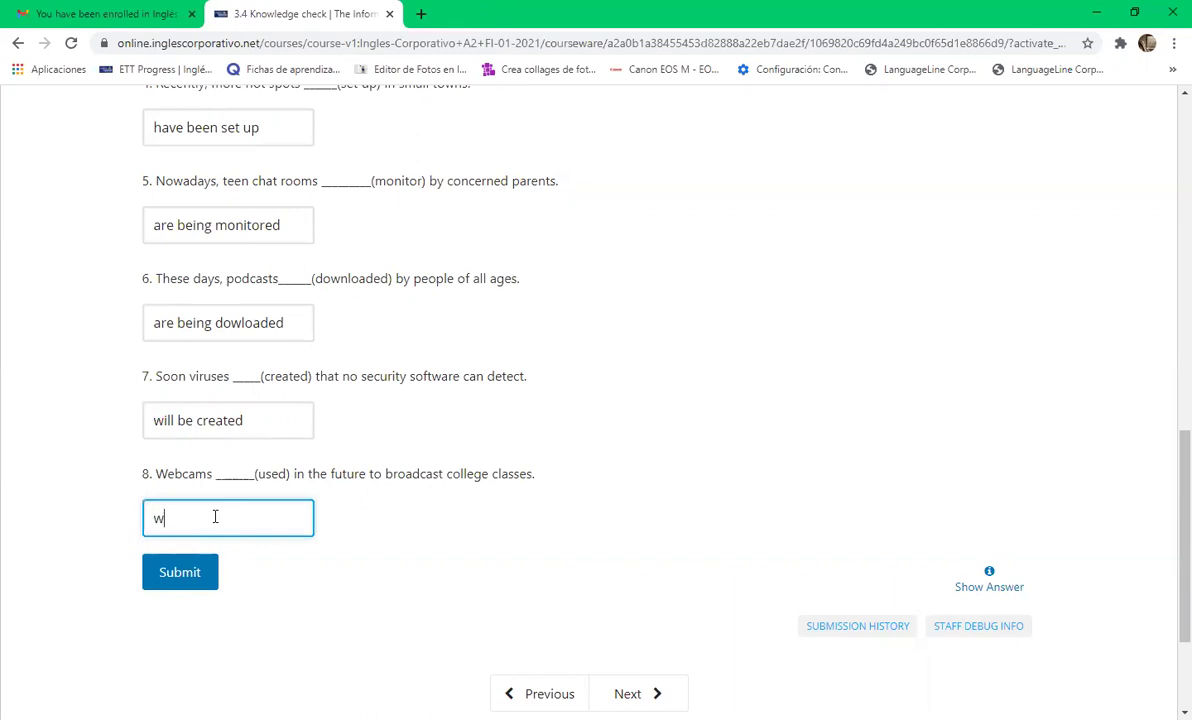
pyautogui.write('ill be used')
pyautogui.click(327, 601)
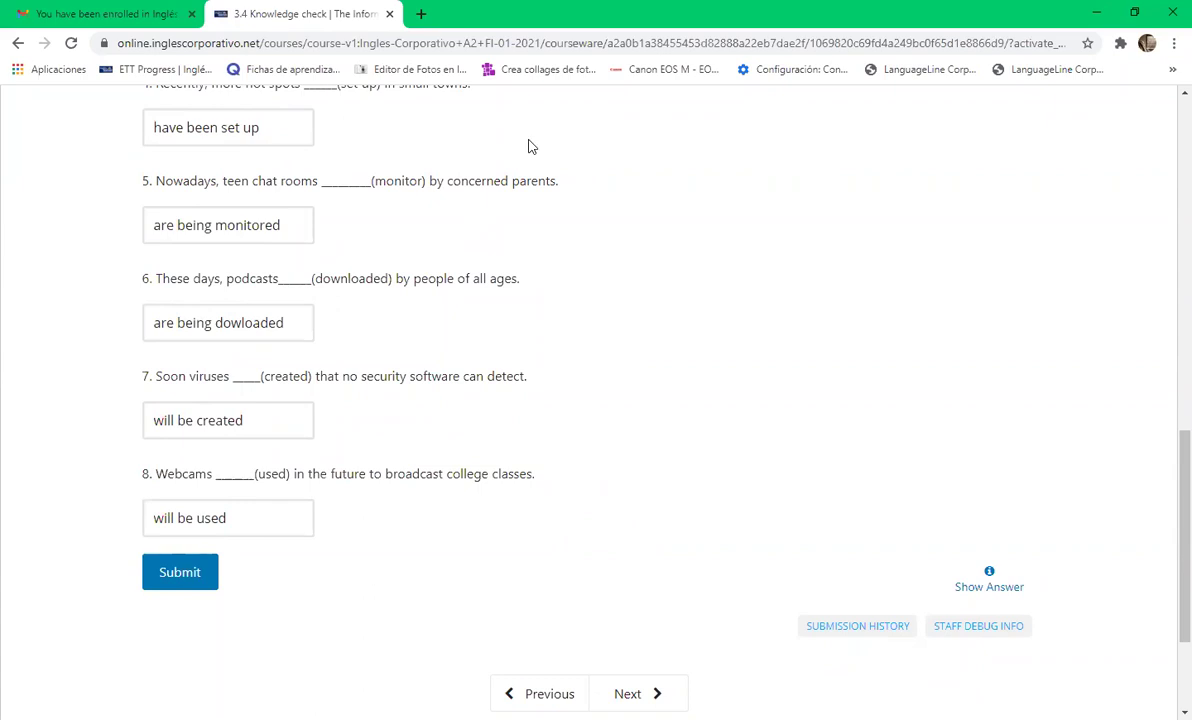
pyautogui.click(190, 575)
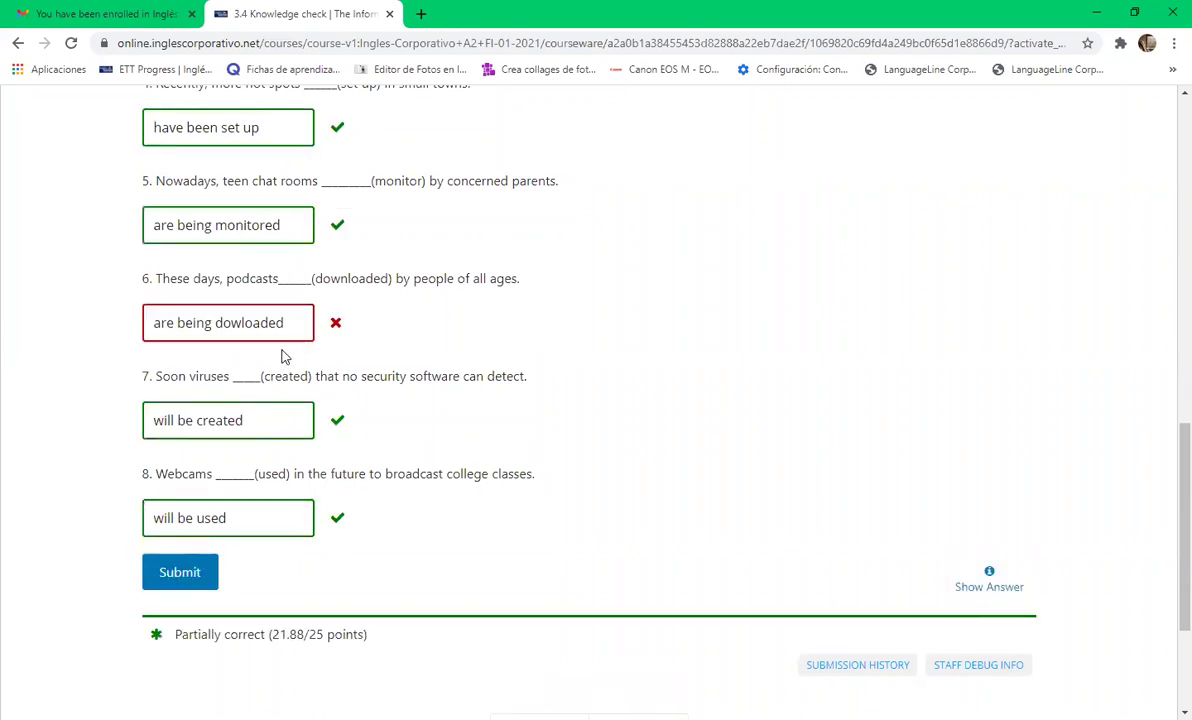
# Correct the spelling in question 6 to "are being downloaded" and resubmit the knowledge check.
pyautogui.click(240, 321)
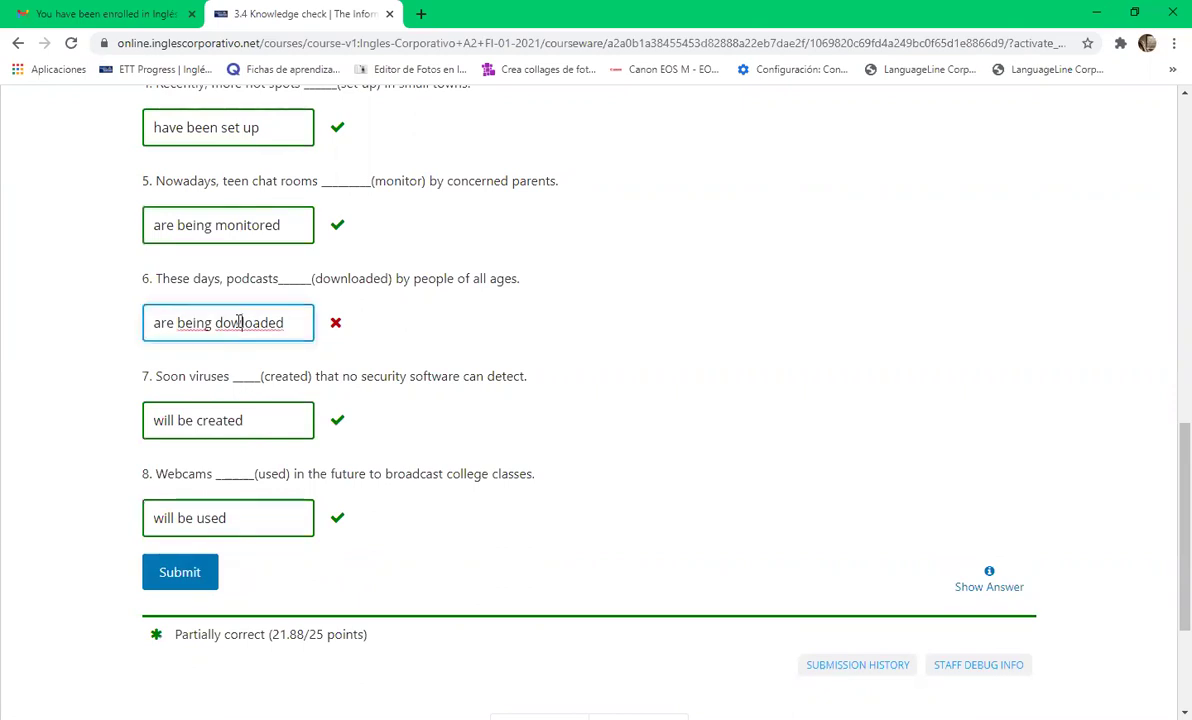
pyautogui.write('n')
pyautogui.click(346, 340)
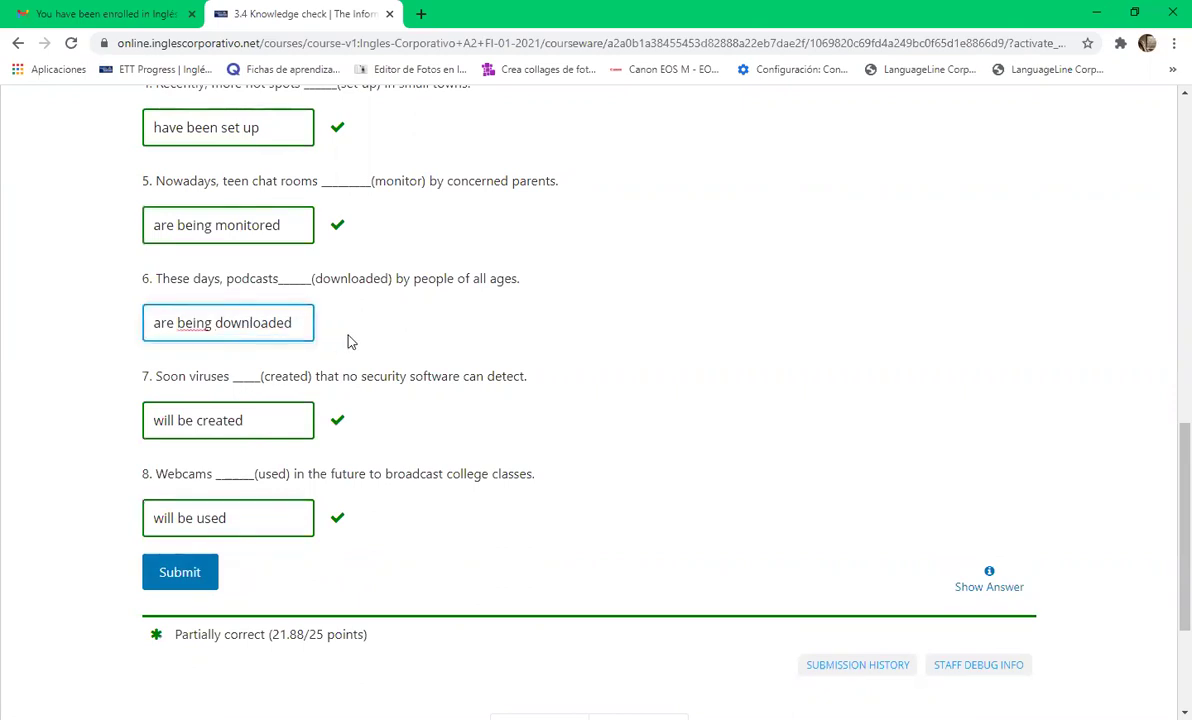
pyautogui.scroll(1, 346, 340)
pyautogui.click(165, 660)
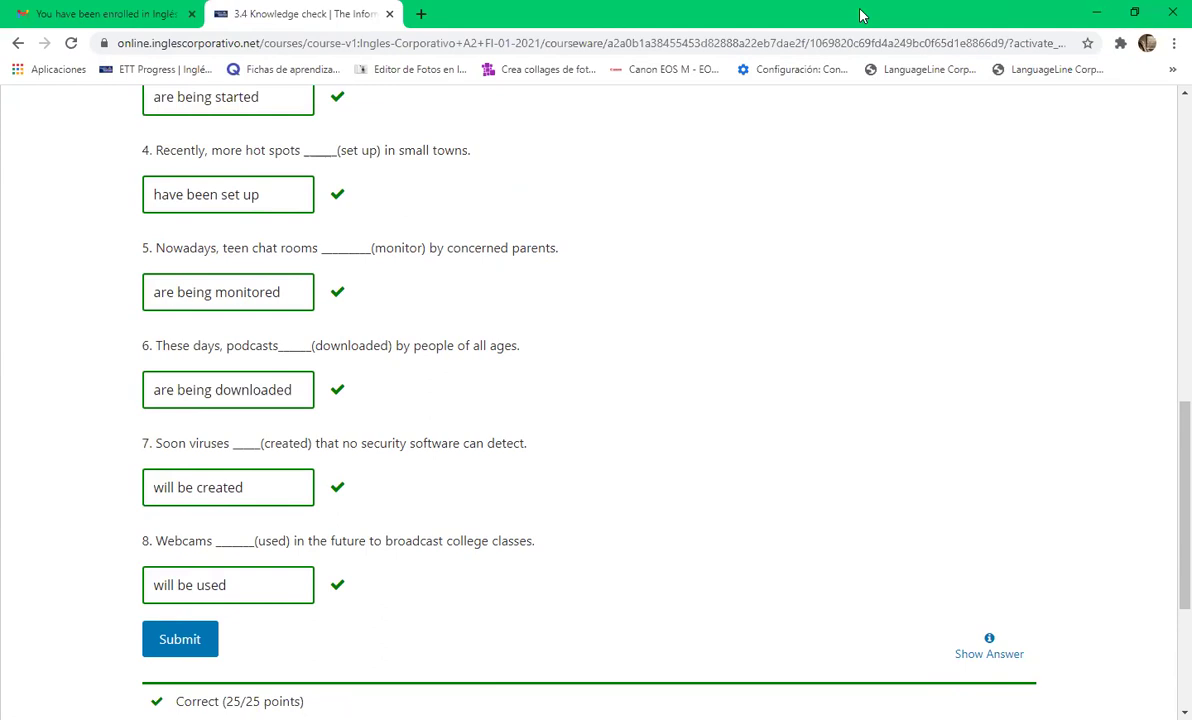
pyautogui.moveTo(946, 43); pyautogui.dragTo(893, 43)
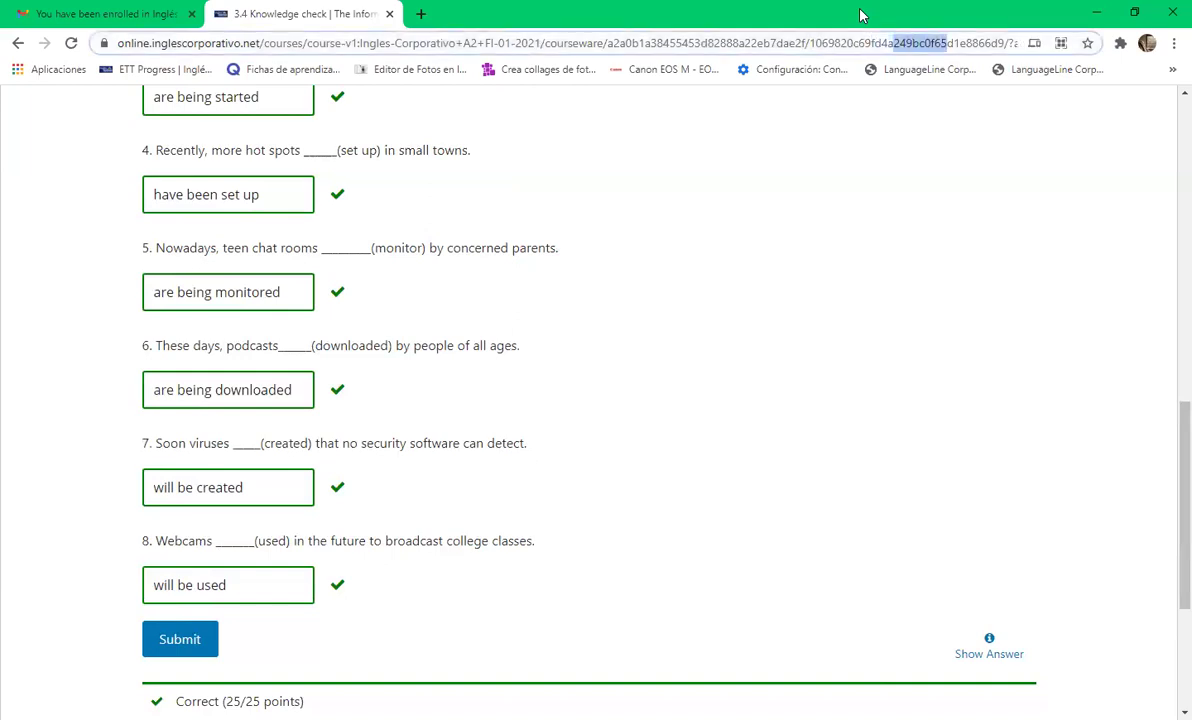
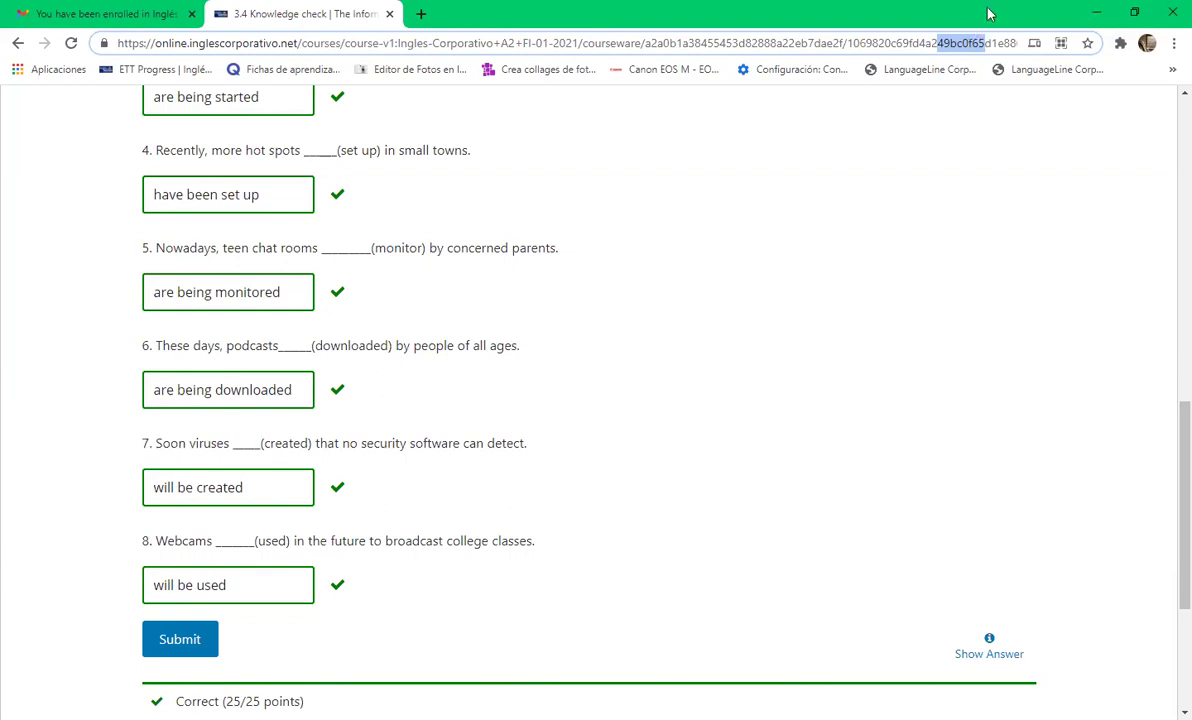
pyautogui.click(30, 307)
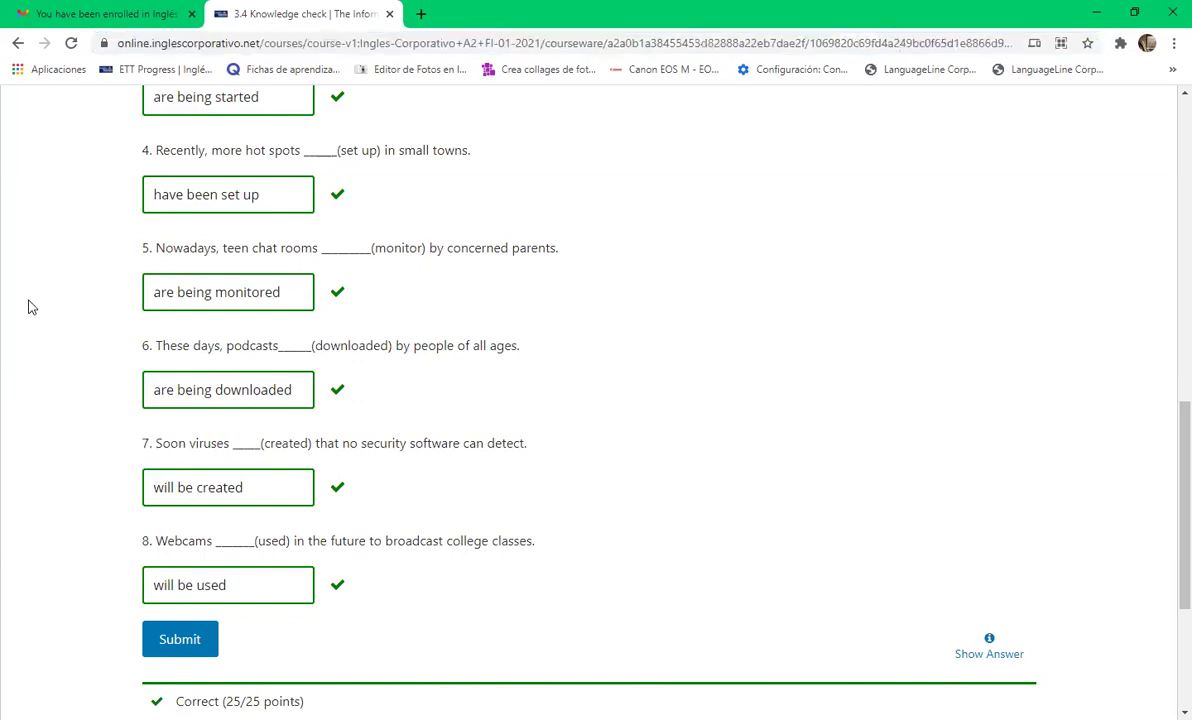
# Go on to unit 3.5 Listening exercise and play the Part I audio recording.
pyautogui.moveTo(1171, 431); pyautogui.dragTo(1171, 500)
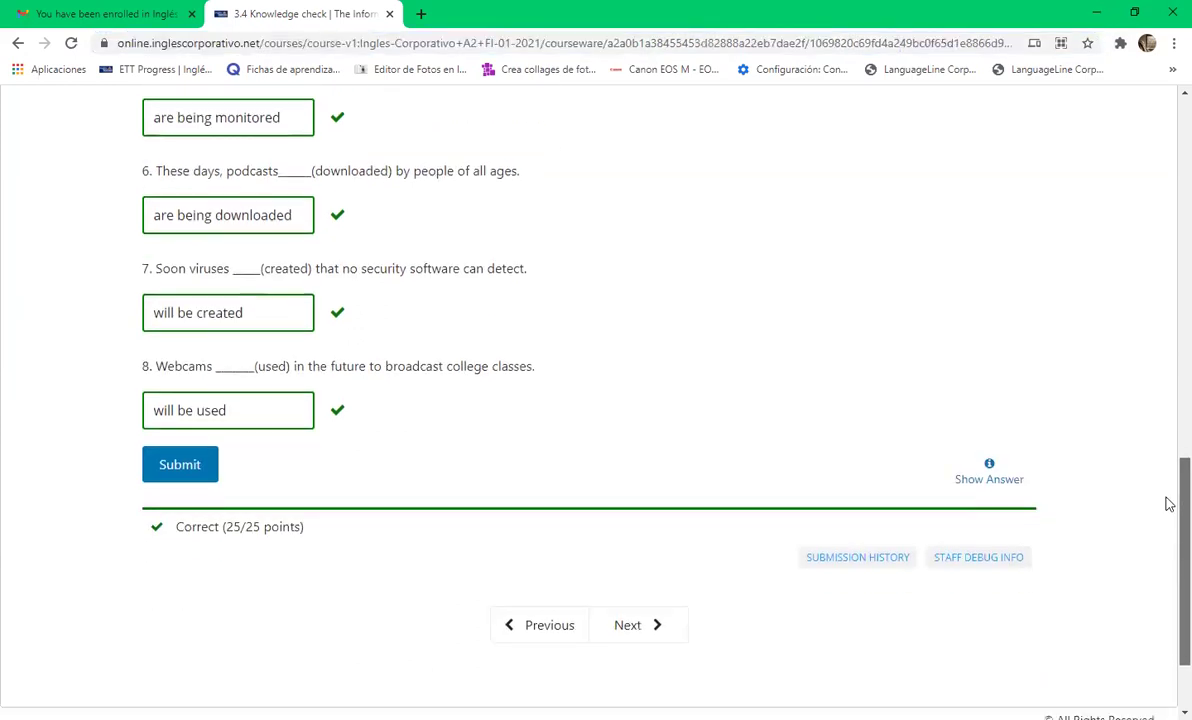
pyautogui.click(651, 577)
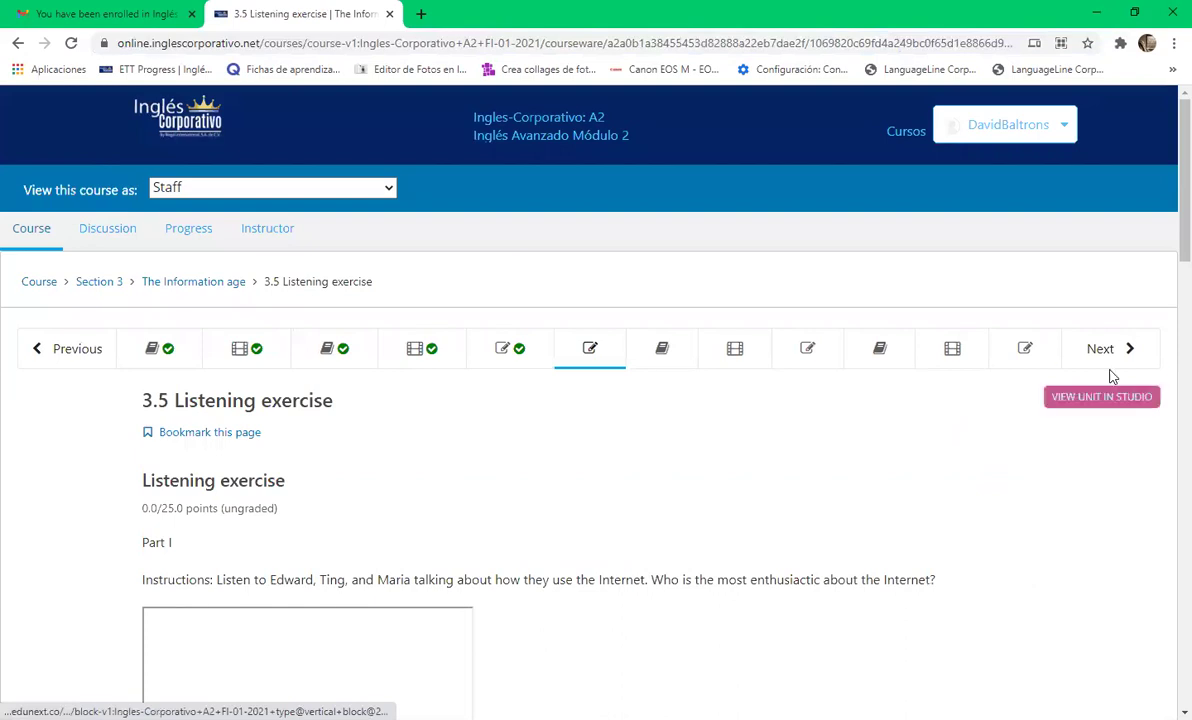
pyautogui.moveTo(1163, 234); pyautogui.dragTo(1006, 335)
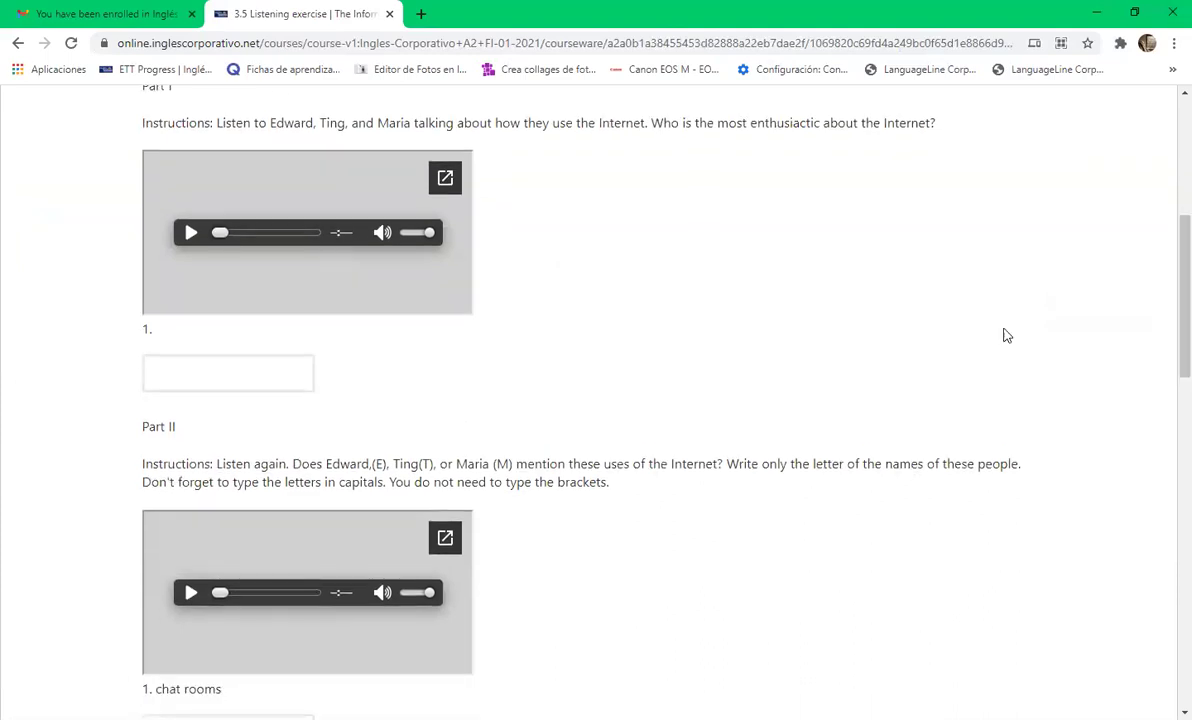
pyautogui.click(193, 234)
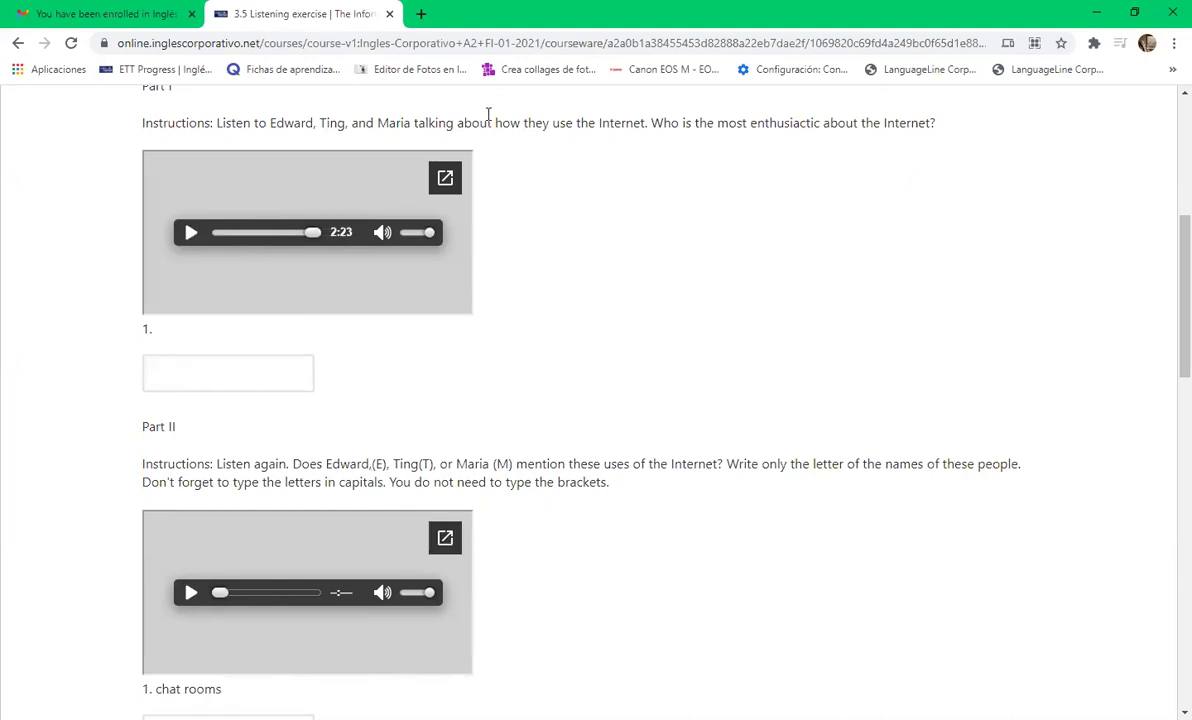
# Answer Part I question 1 with the first name of the last speaker listed in the instructions.
pyautogui.click(156, 370)
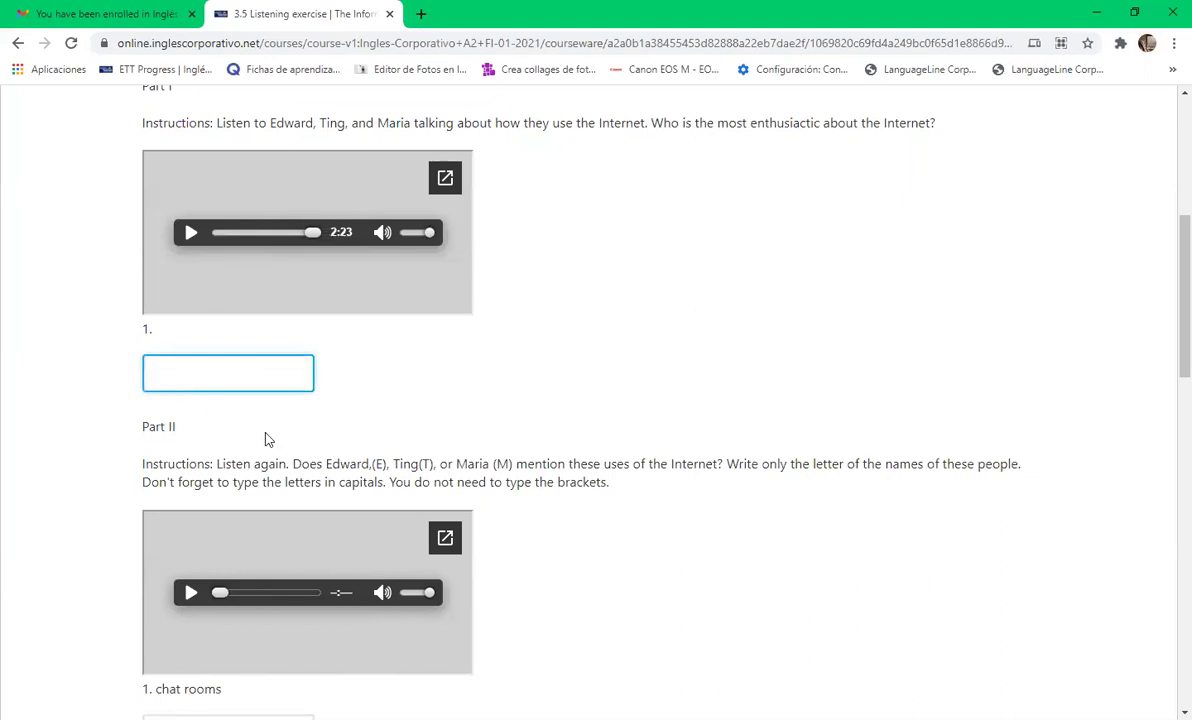
pyautogui.write('M')
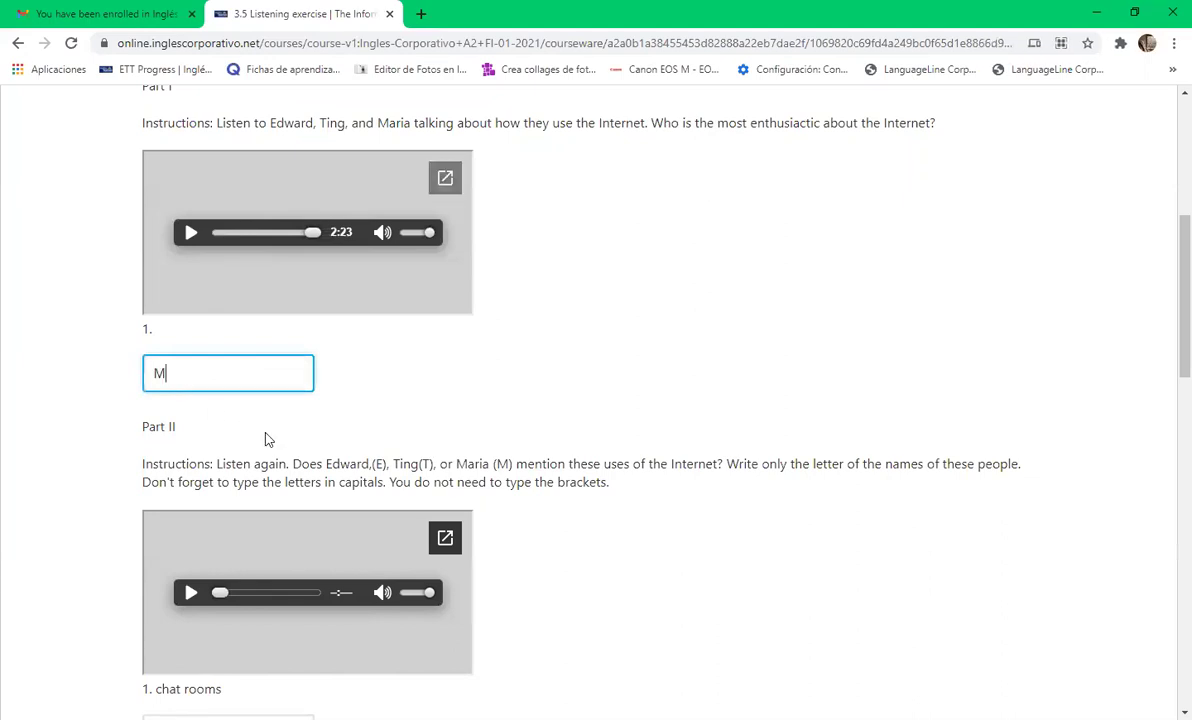
pyautogui.write('aria')
pyautogui.click(620, 380)
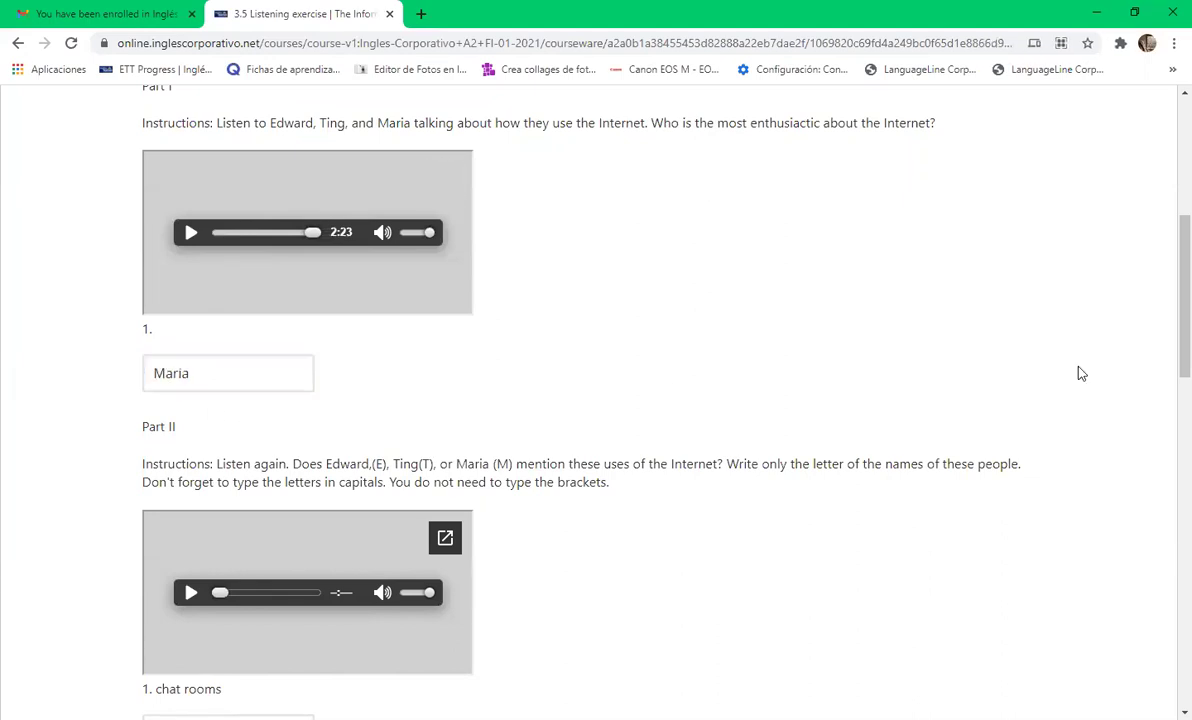
# Try to play the audio recording for Part II of the listening exercise.
pyautogui.moveTo(1169, 290); pyautogui.dragTo(1166, 386)
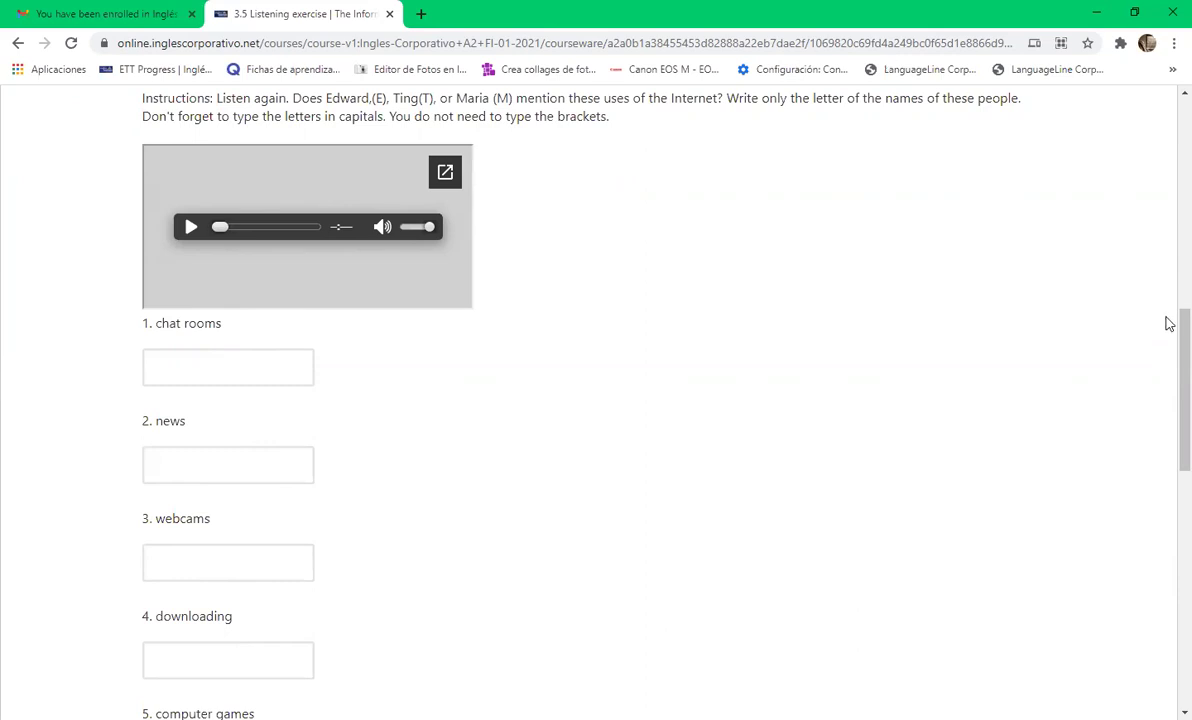
pyautogui.scroll(-1, 1166, 330)
pyautogui.moveTo(1168, 355); pyautogui.dragTo(1166, 305)
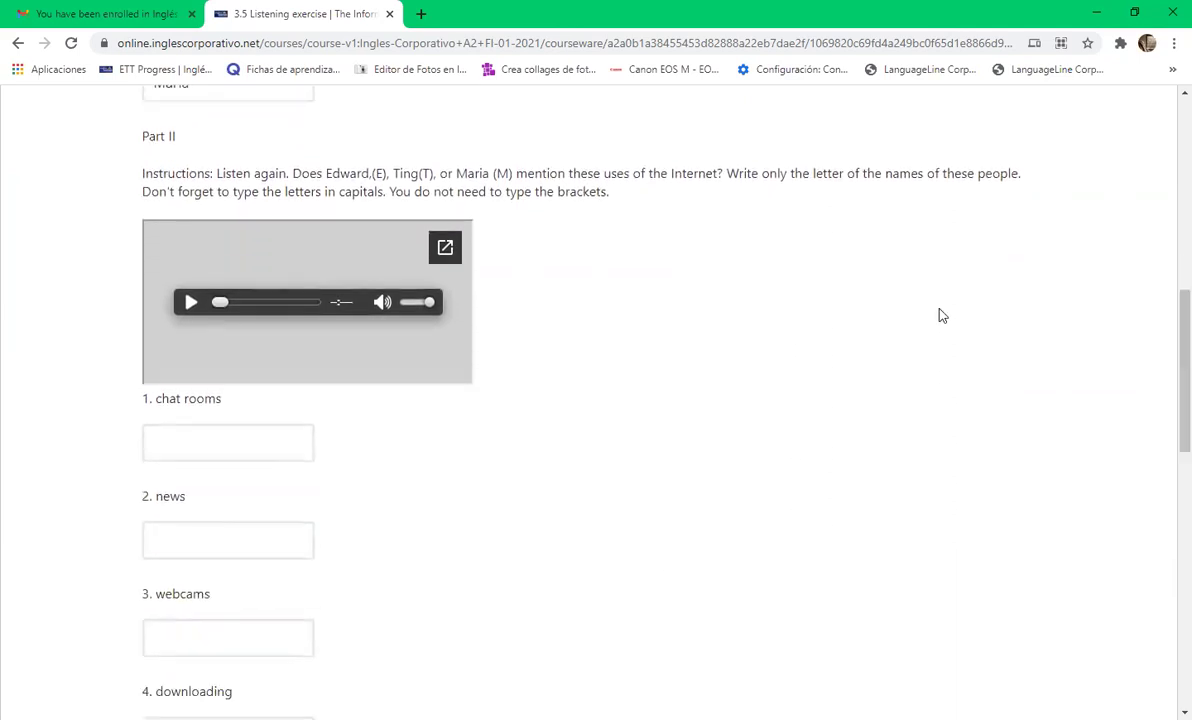
pyautogui.click(193, 303)
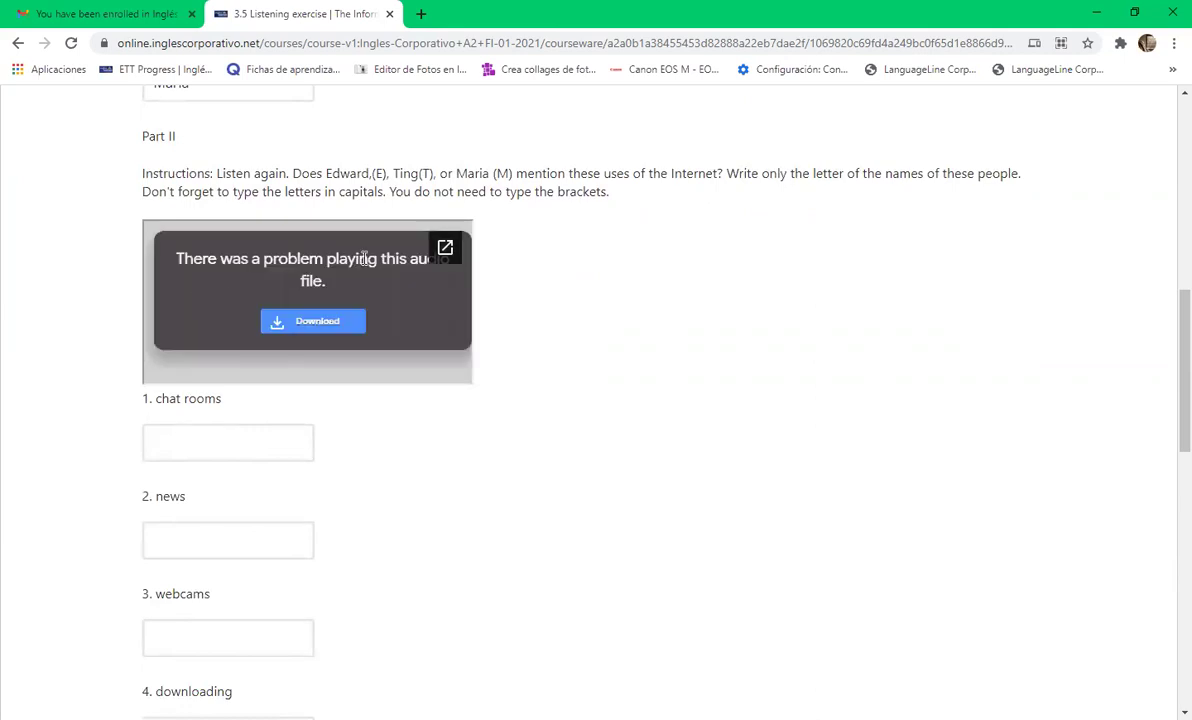
# Fill in the Part II chat rooms and news answers with the full first names of the third and second speakers respectively.
pyautogui.click(197, 442)
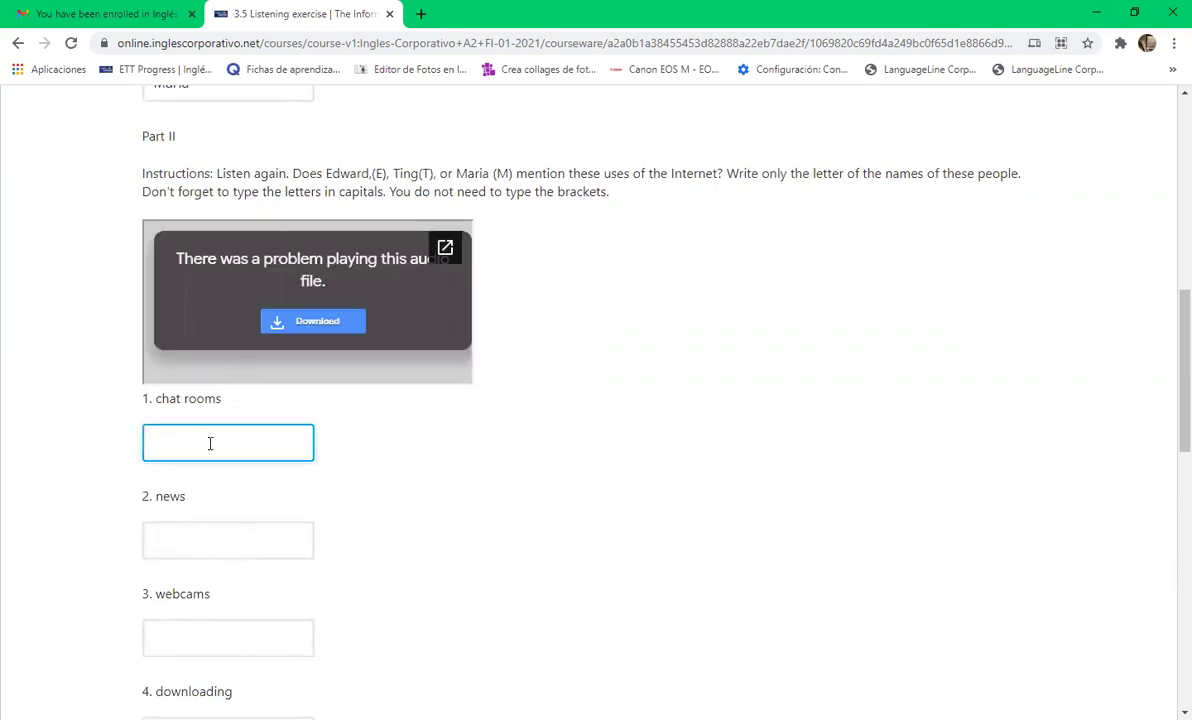
pyautogui.write('Maria')
pyautogui.press('Tab')
pyautogui.click(59, 526)
pyautogui.click(168, 535)
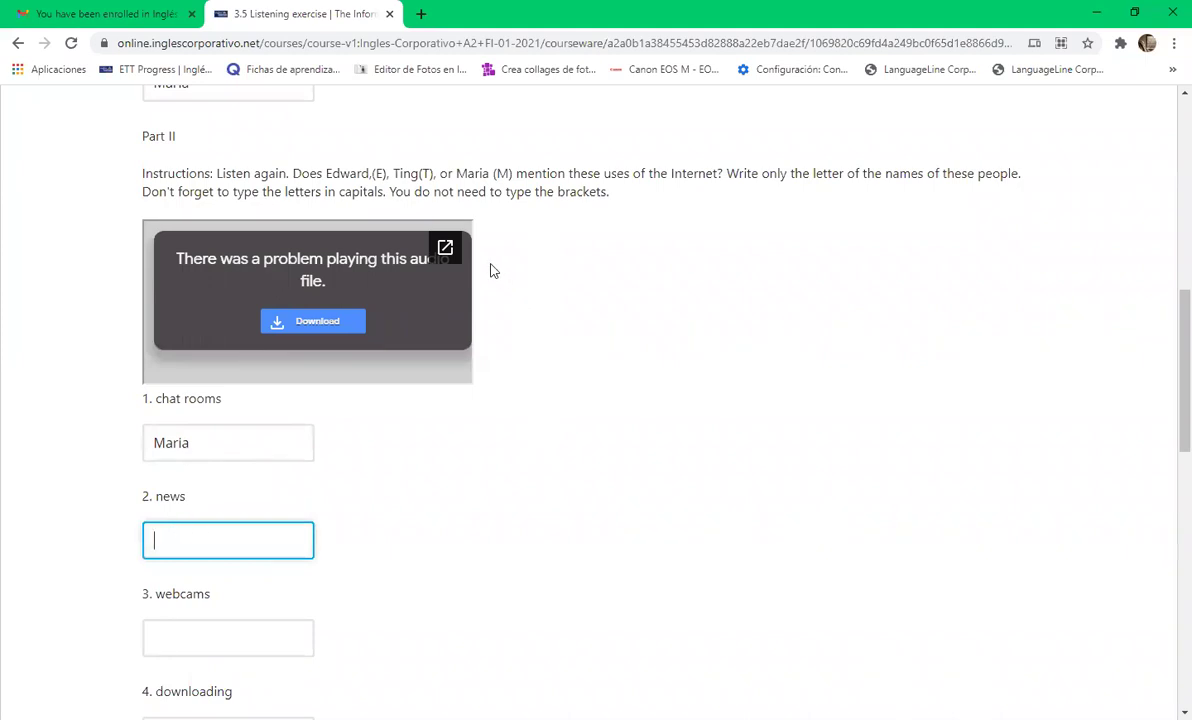
pyautogui.write('Ting')
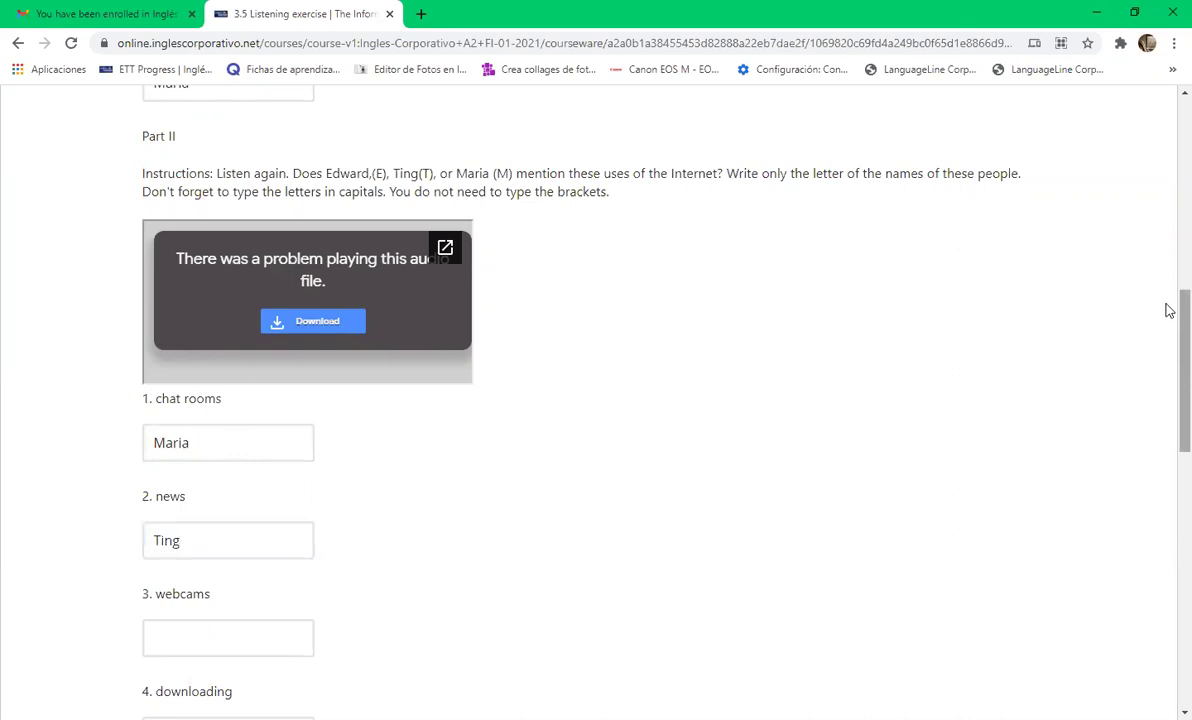
# Shorten the Part II answers to the initials only: "M" for chat rooms and "T" for news.
pyautogui.scroll(-3, 1165, 313)
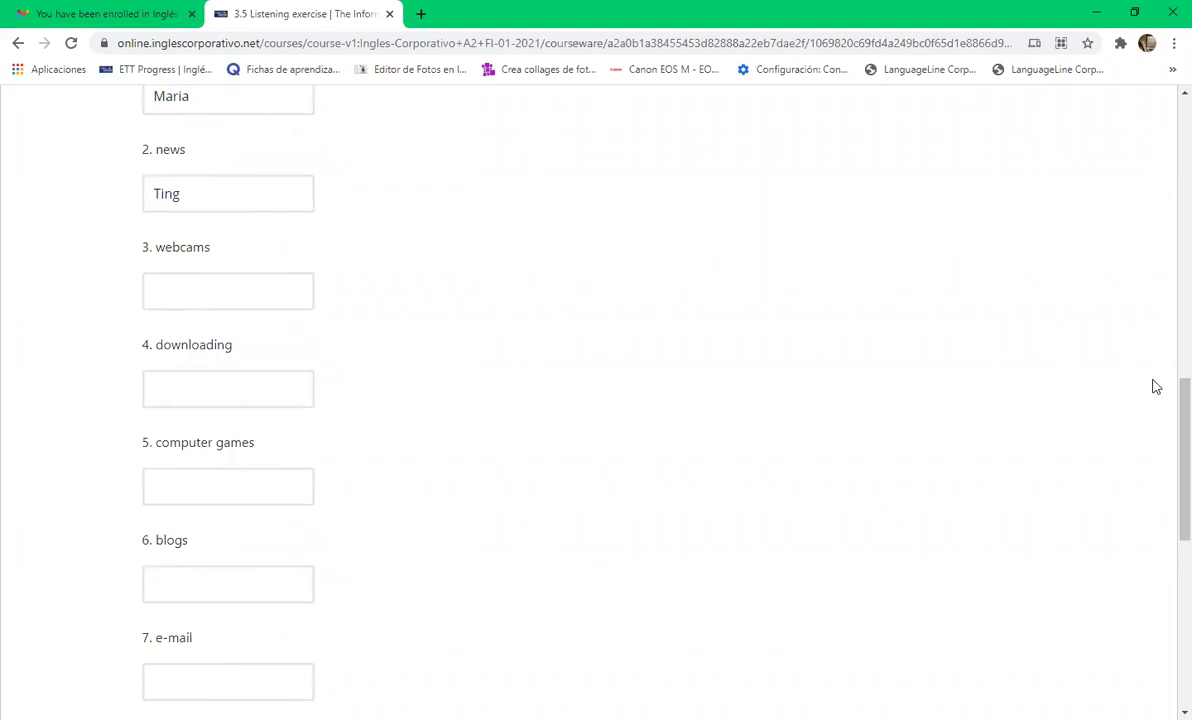
pyautogui.scroll(3, 1166, 325)
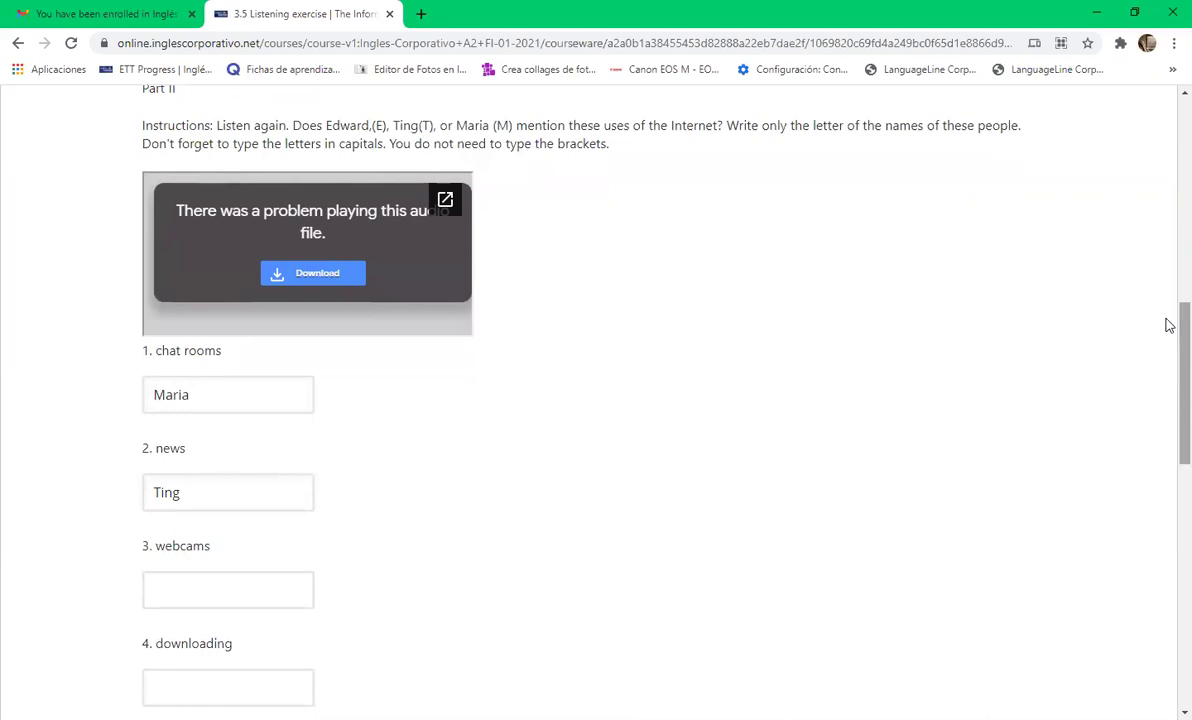
pyautogui.click(266, 500)
pyautogui.press('BackSpace')
pyautogui.press('BackSpace')
pyautogui.press('BackSpace')
pyautogui.click(265, 393)
pyautogui.press('BackSpace')
pyautogui.press('BackSpace')
pyautogui.press('BackSpace')
pyautogui.press('BackSpace')
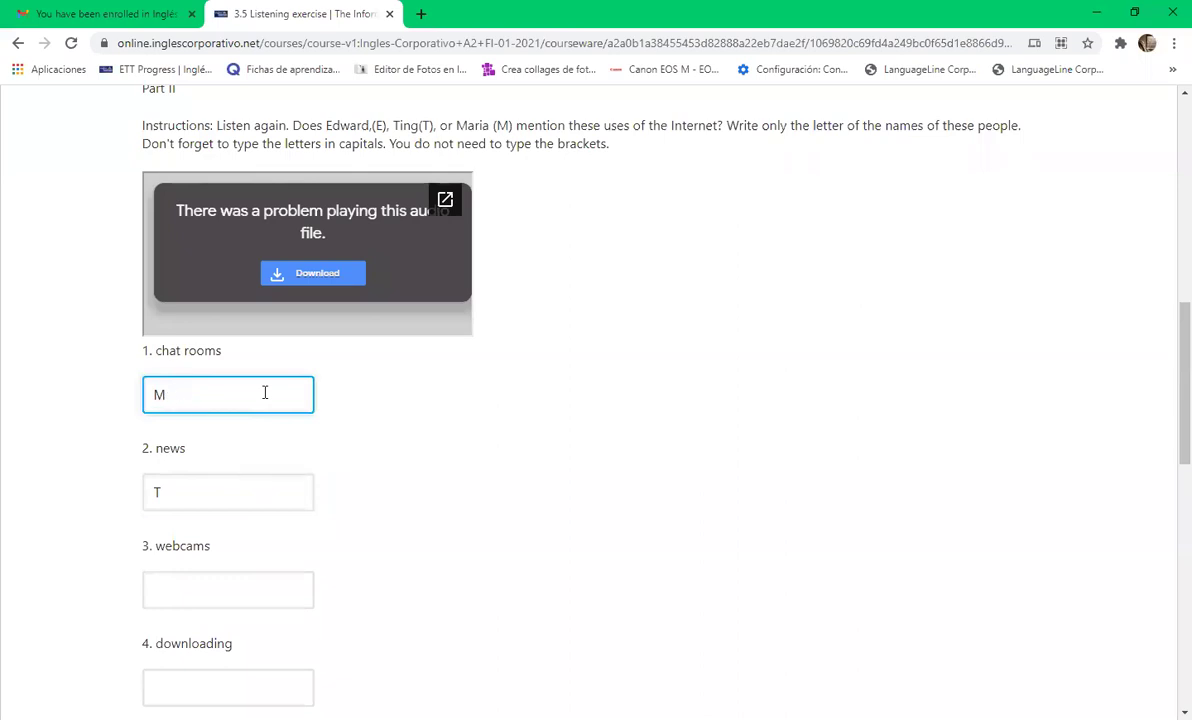
# Answer both the webcams and downloading items of Part II with "m".
pyautogui.click(174, 597)
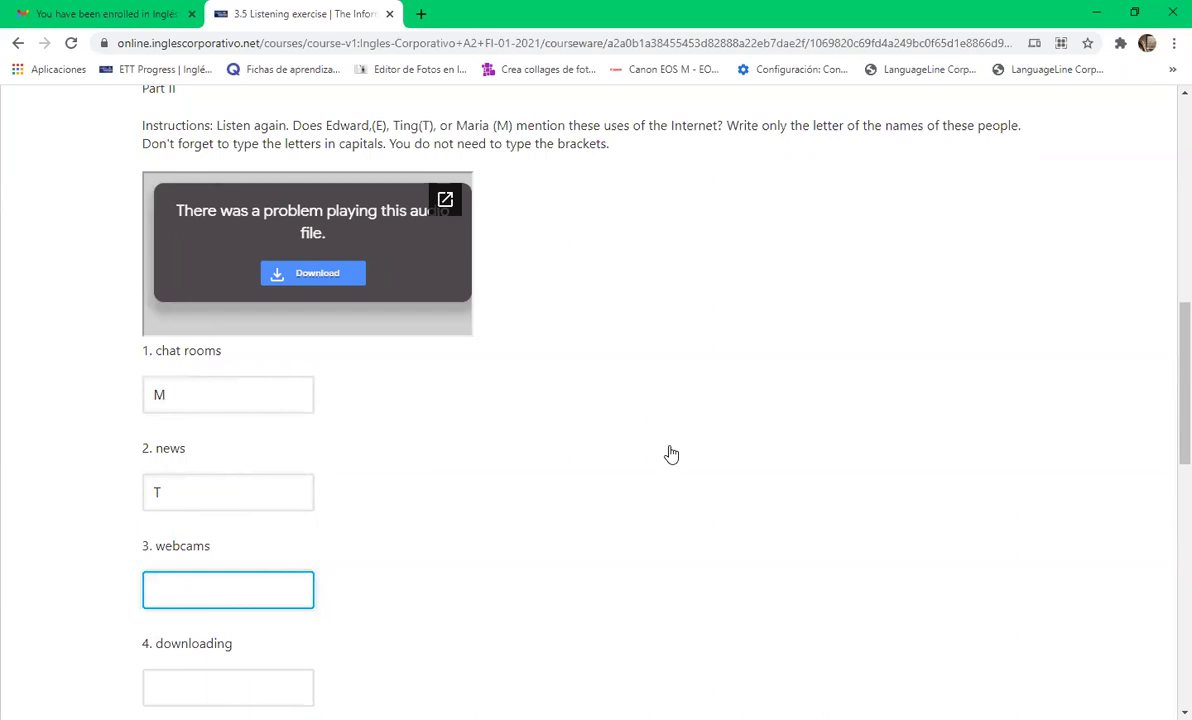
pyautogui.write('m')
pyautogui.click(496, 568)
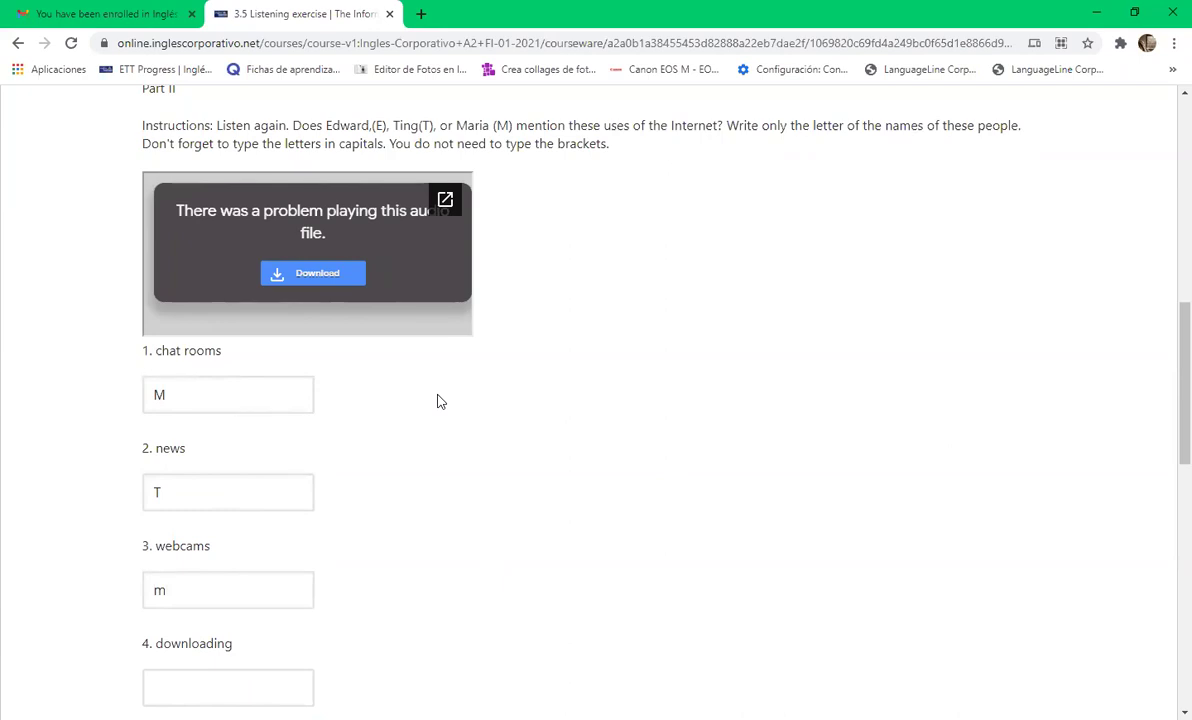
pyautogui.scroll(-3, 1165, 365)
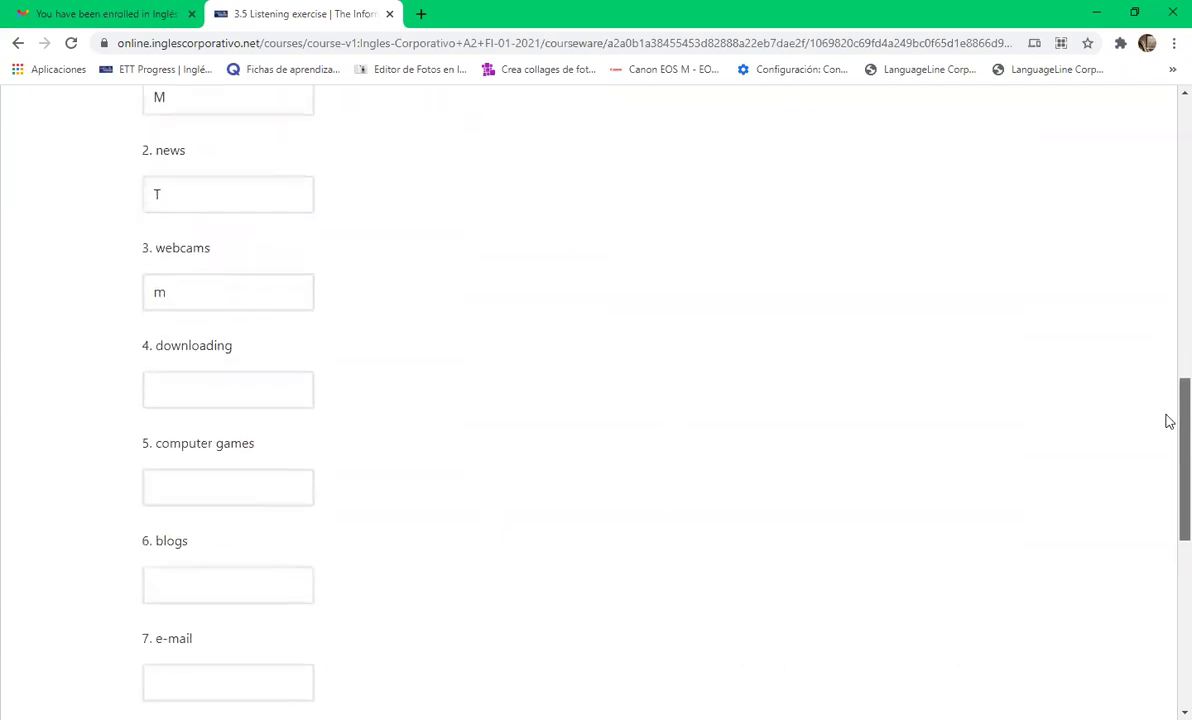
pyautogui.click(219, 404)
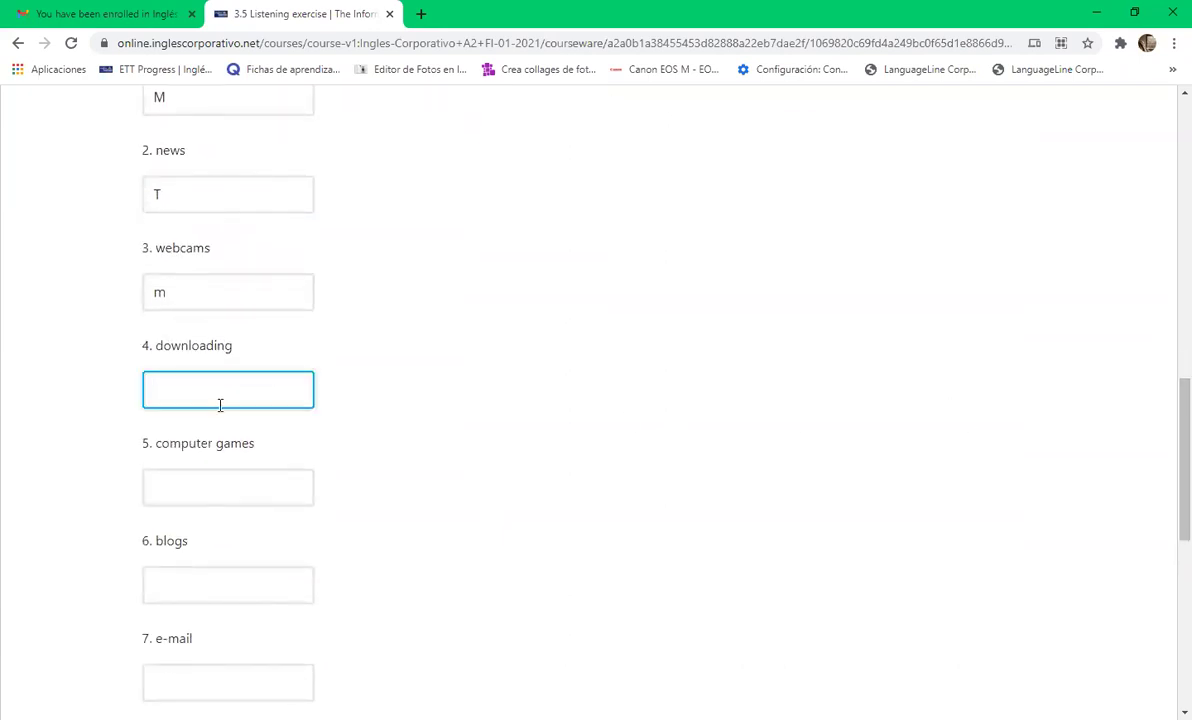
pyautogui.write('m')
# Fill in "m" as the Part II answer for computer games and for blogs.
pyautogui.scroll(-2, 1166, 405)
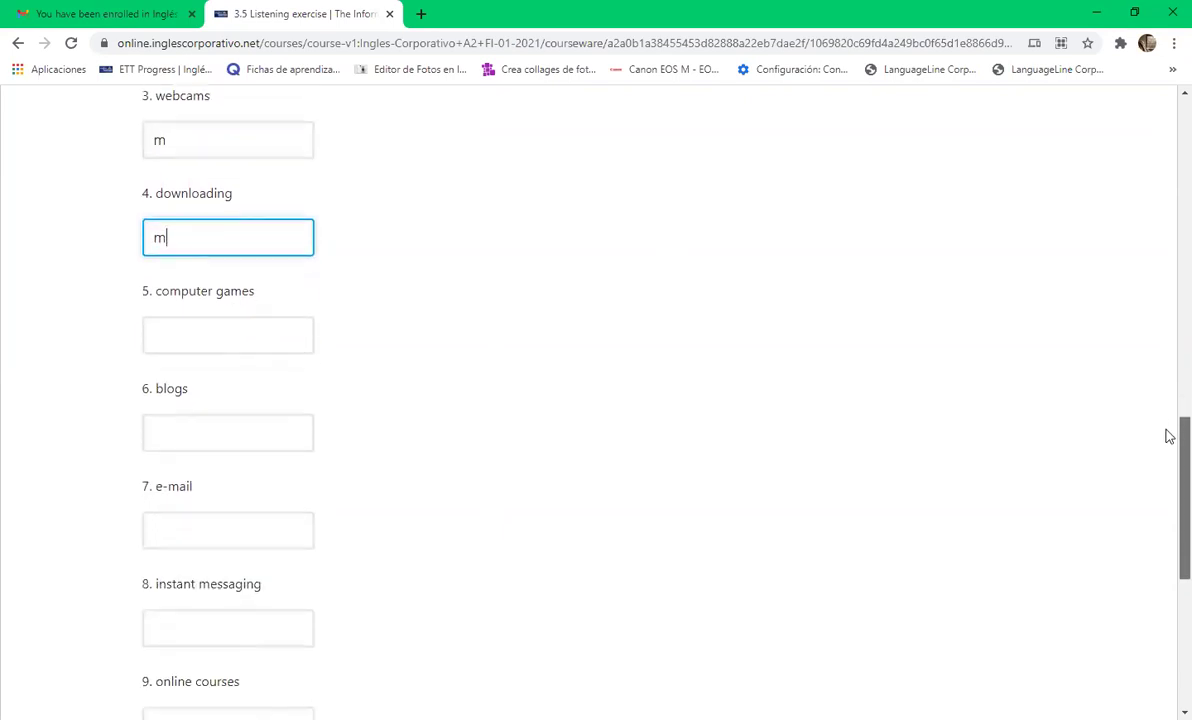
pyautogui.click(238, 263)
pyautogui.write('m')
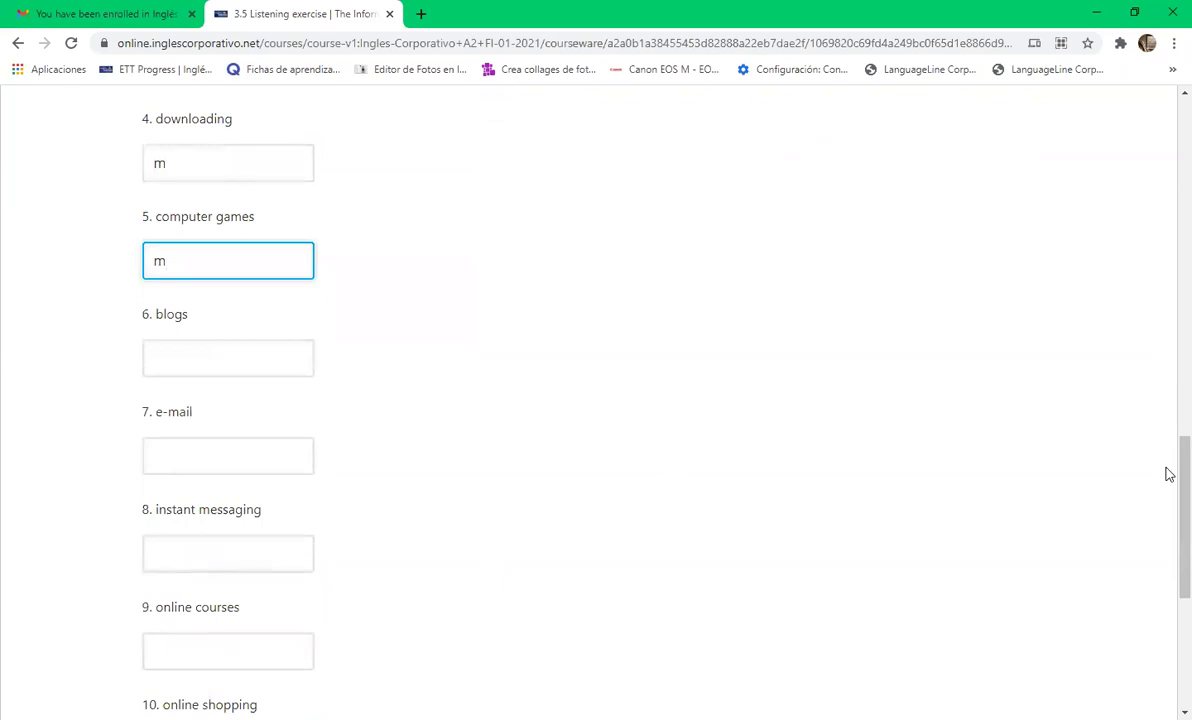
pyautogui.scroll(-1, 1169, 472)
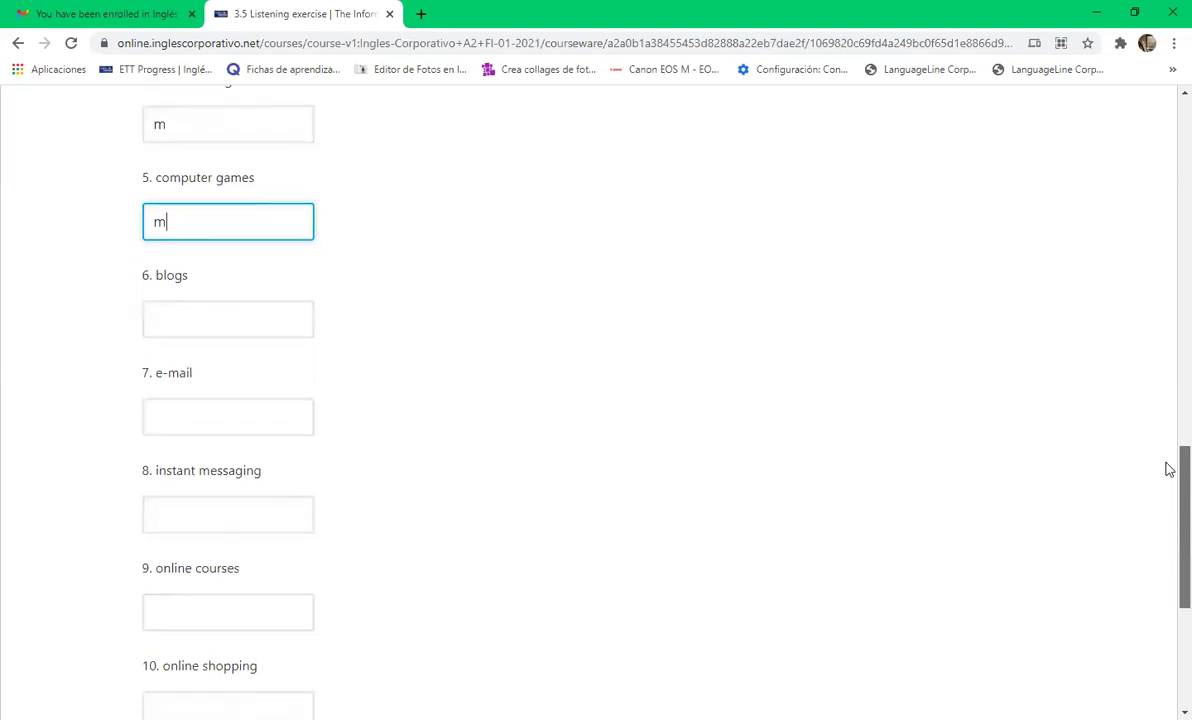
pyautogui.scroll(-1, 1169, 472)
pyautogui.click(269, 259)
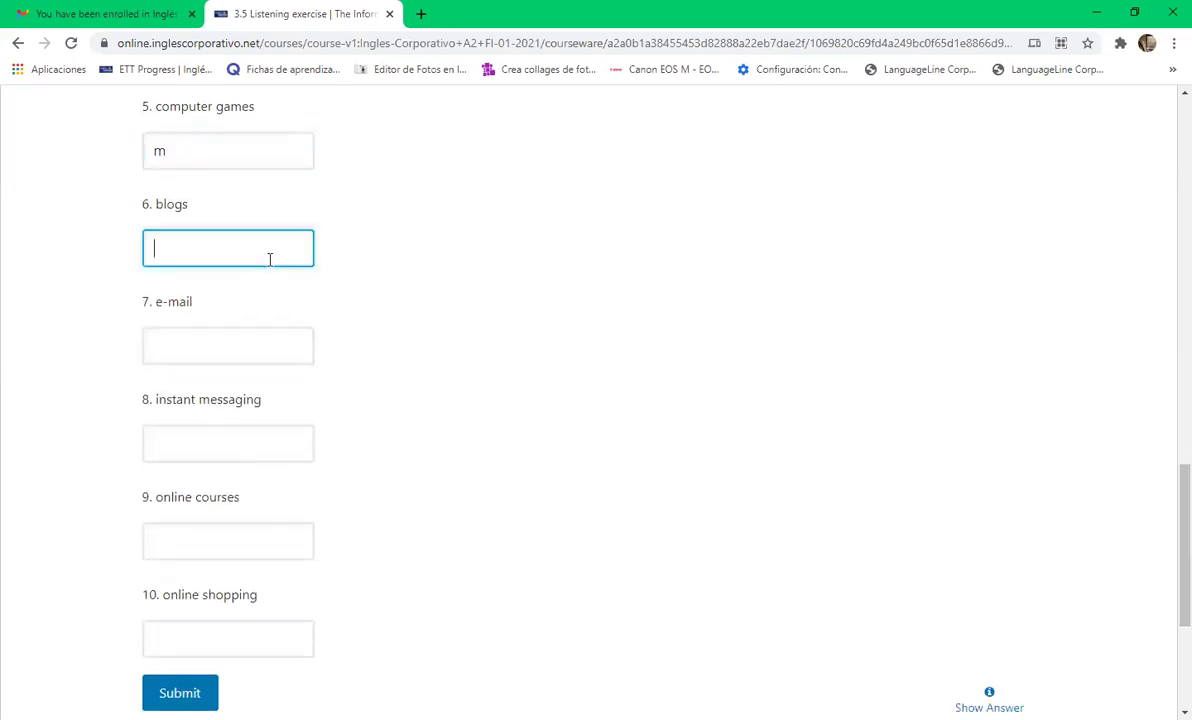
pyautogui.write('m')
# Answer Part II item 7, e-mail, with the letter "e".
pyautogui.click(215, 343)
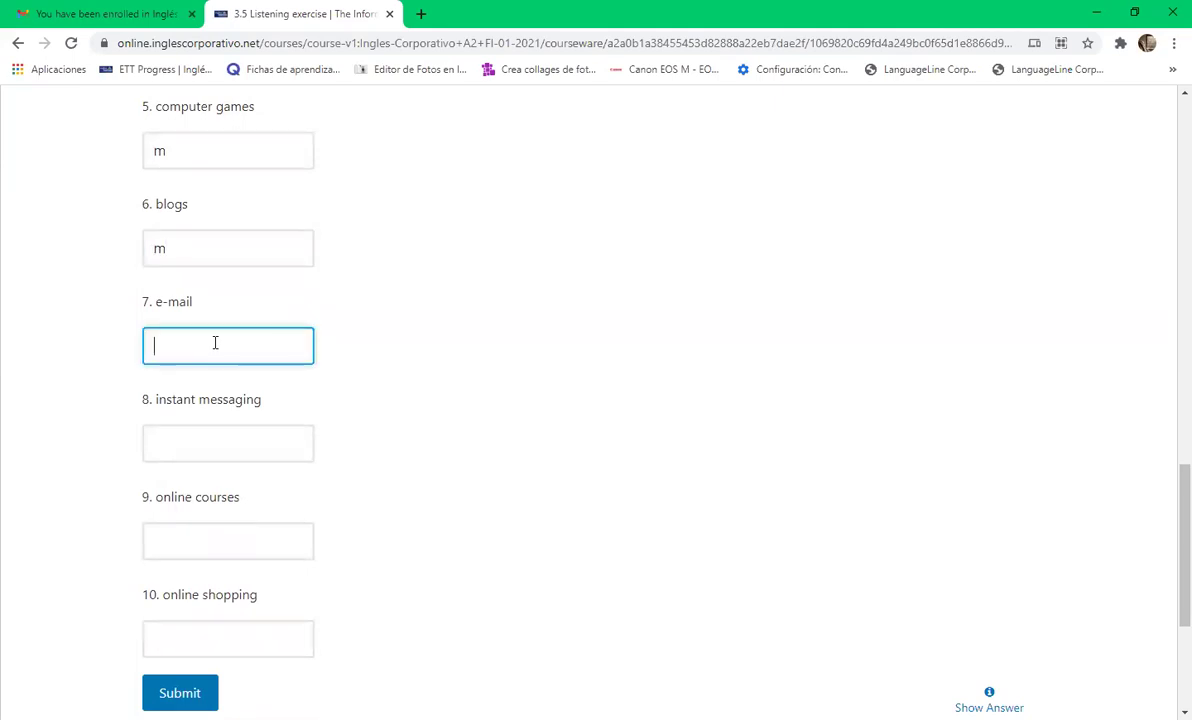
pyautogui.write('E')
pyautogui.moveTo(1168, 481); pyautogui.dragTo(1163, 448)
pyautogui.moveTo(192, 556); pyautogui.dragTo(98, 559)
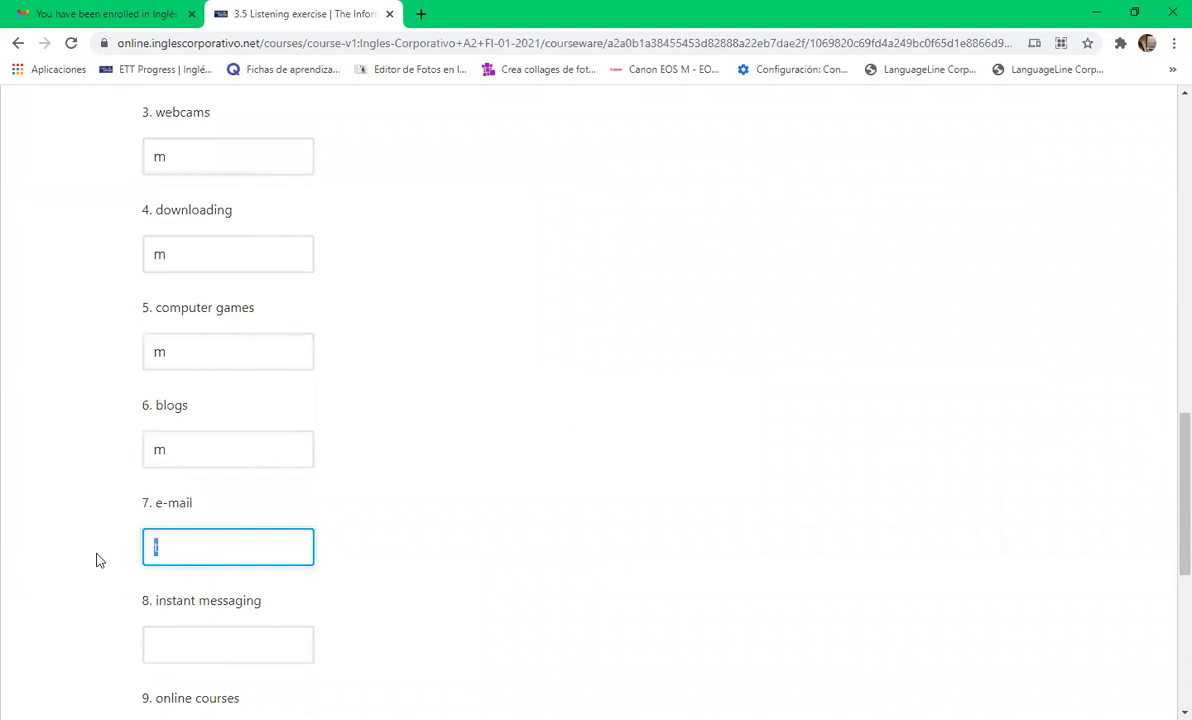
pyautogui.write('e')
# Answer Part II item 8, instant messaging, with "m" after trying "e".
pyautogui.moveTo(1168, 513); pyautogui.dragTo(1166, 569)
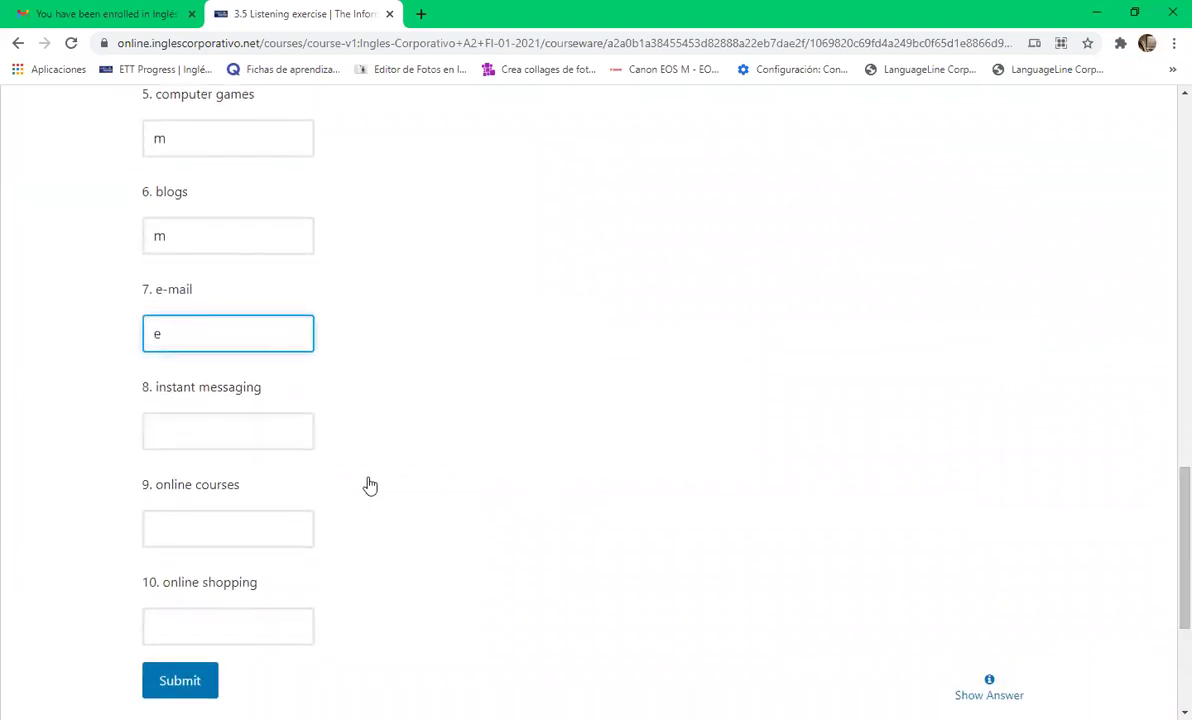
pyautogui.click(288, 433)
pyautogui.write('m')
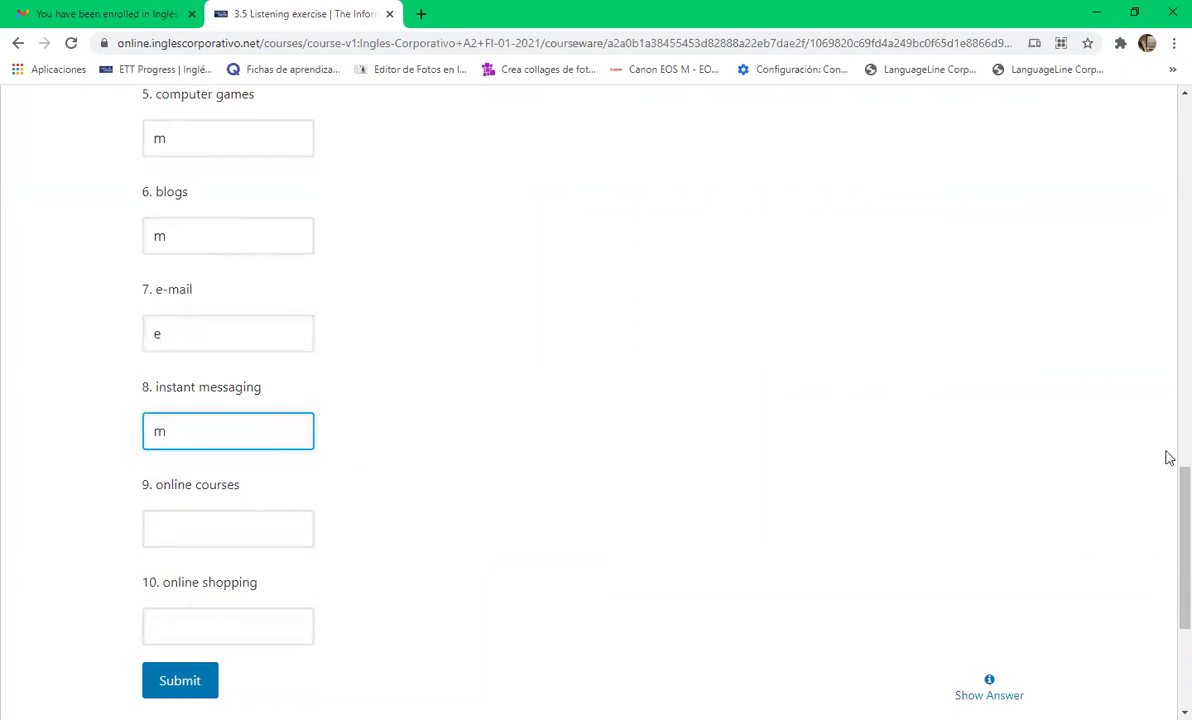
pyautogui.press('BackSpace')
pyautogui.write('e')
pyautogui.scroll(-3, 1168, 497)
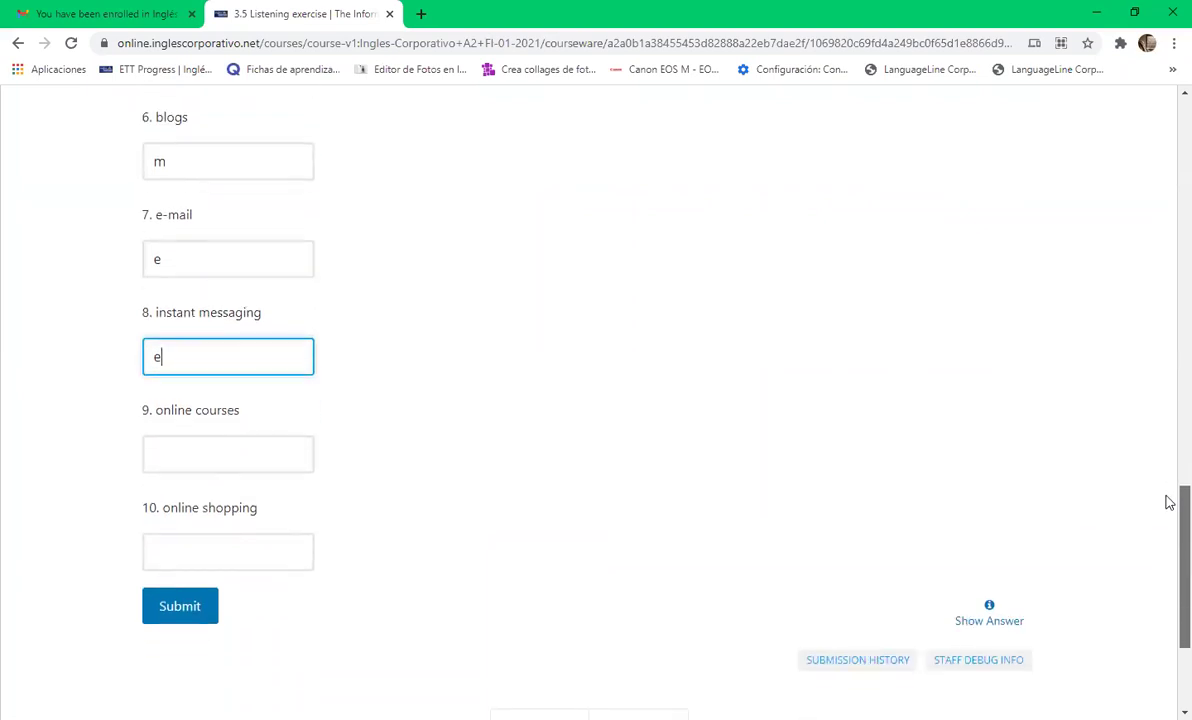
pyautogui.press('BackSpace')
pyautogui.write('m')
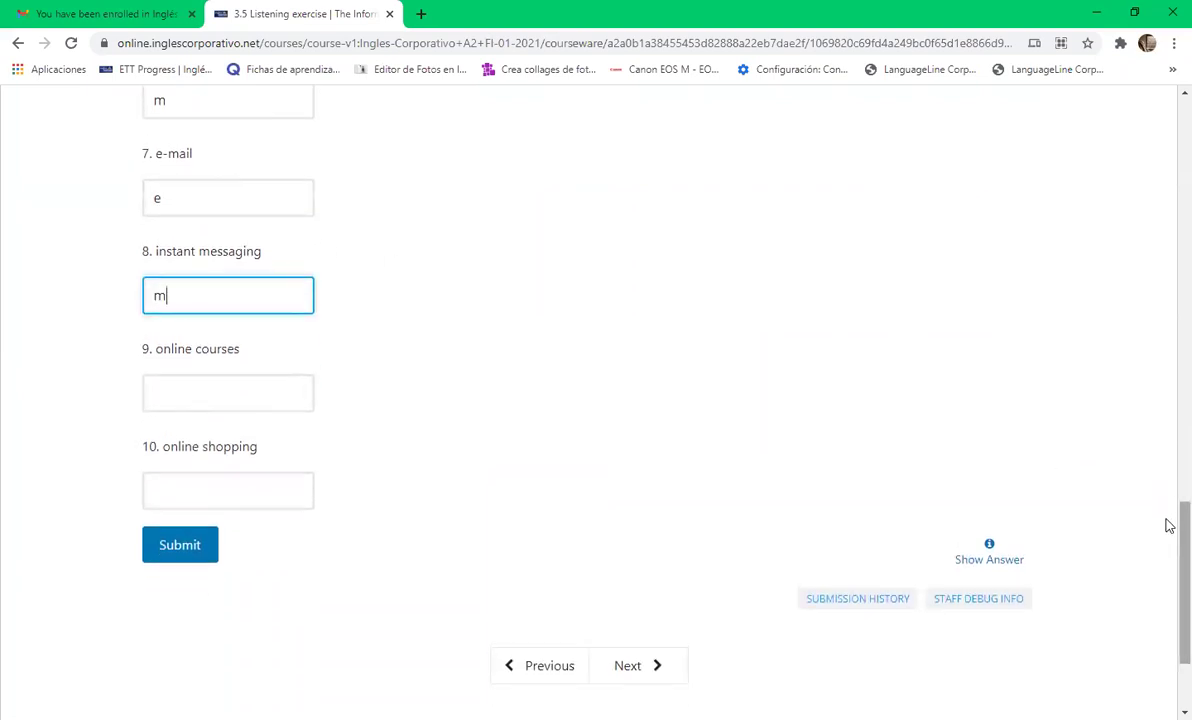
# Enter "t" for online courses and "e" for online shopping, and submit the Part II answers.
pyautogui.scroll(-1, 1165, 524)
pyautogui.click(190, 370)
pyautogui.click(617, 415)
pyautogui.click(261, 375)
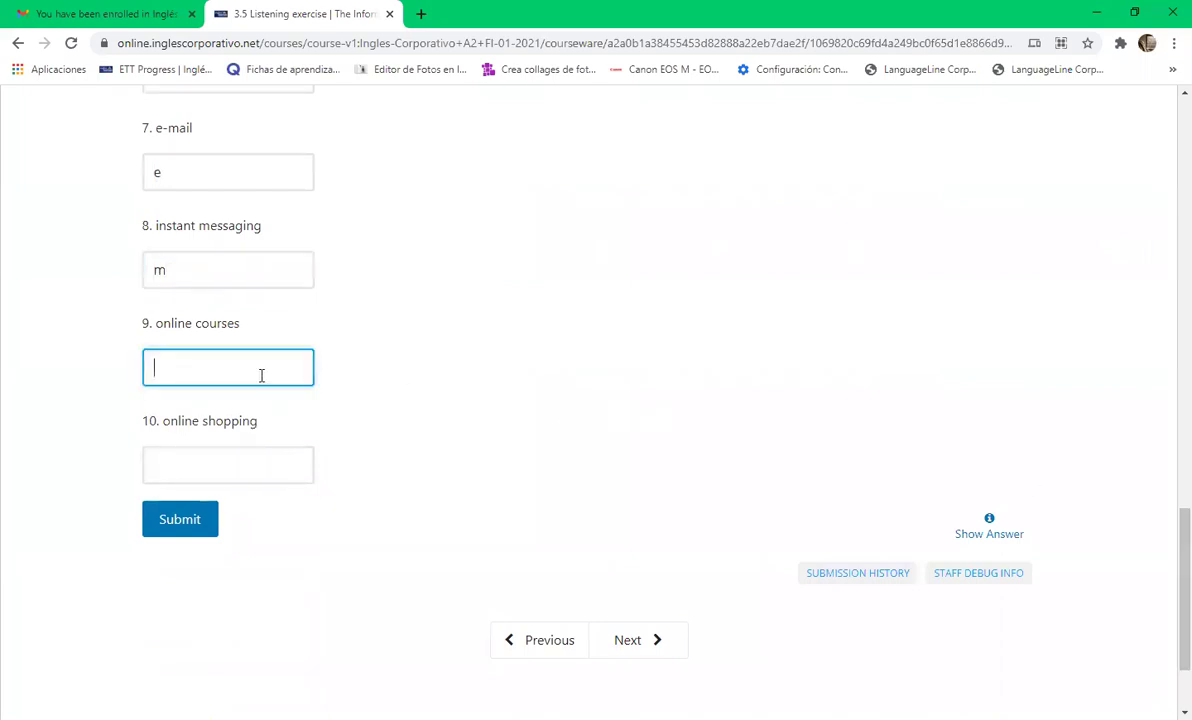
pyautogui.write('t')
pyautogui.click(262, 466)
pyautogui.write('m')
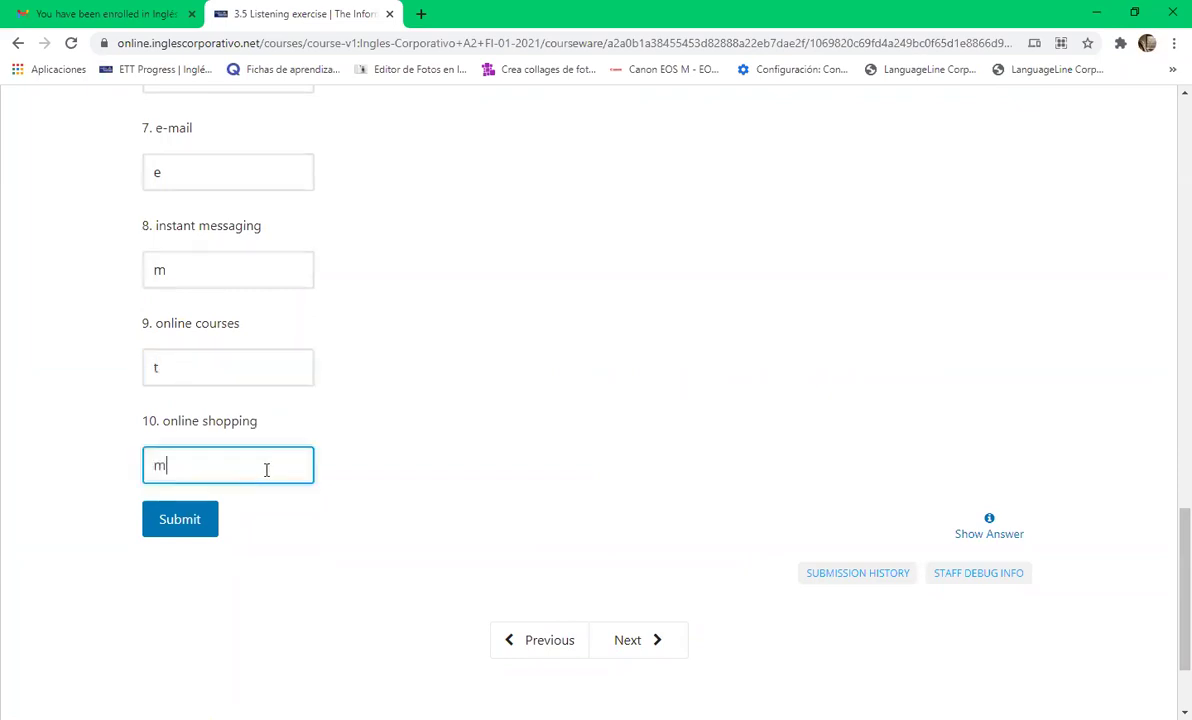
pyautogui.press('BackSpace')
pyautogui.write('e')
pyautogui.click(180, 528)
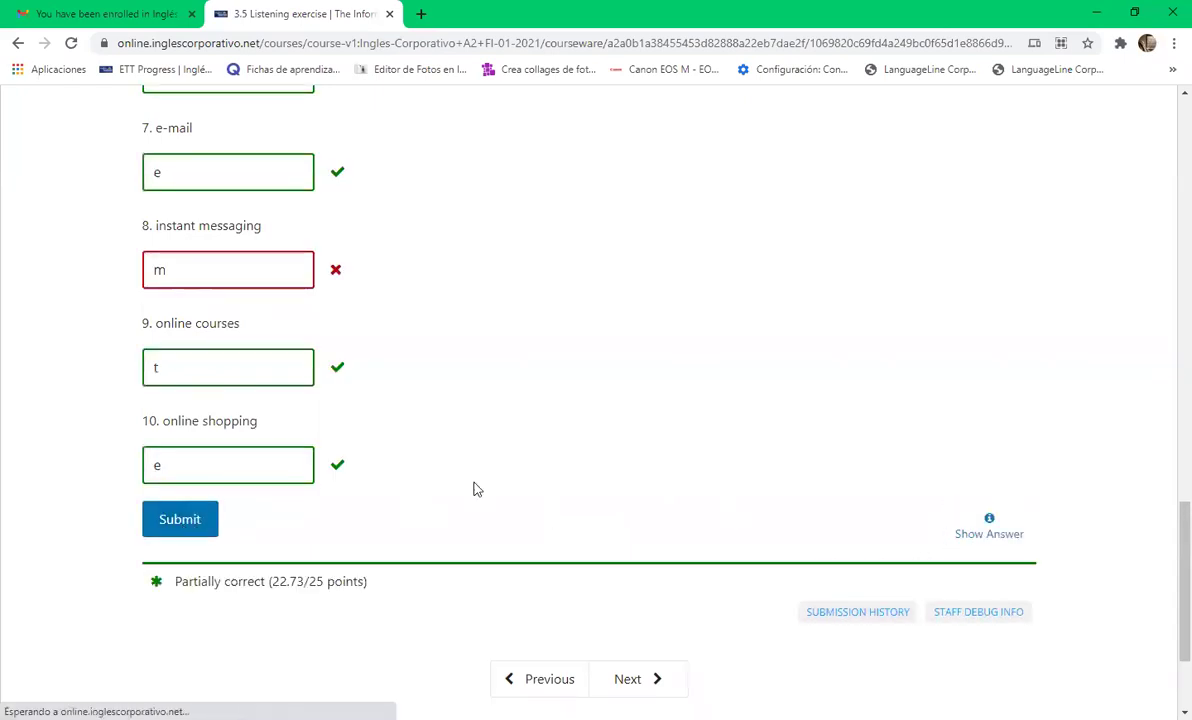
# Reveal the correct answers and change the instant messaging answer to "e".
pyautogui.click(968, 538)
pyautogui.doubleClick(237, 272)
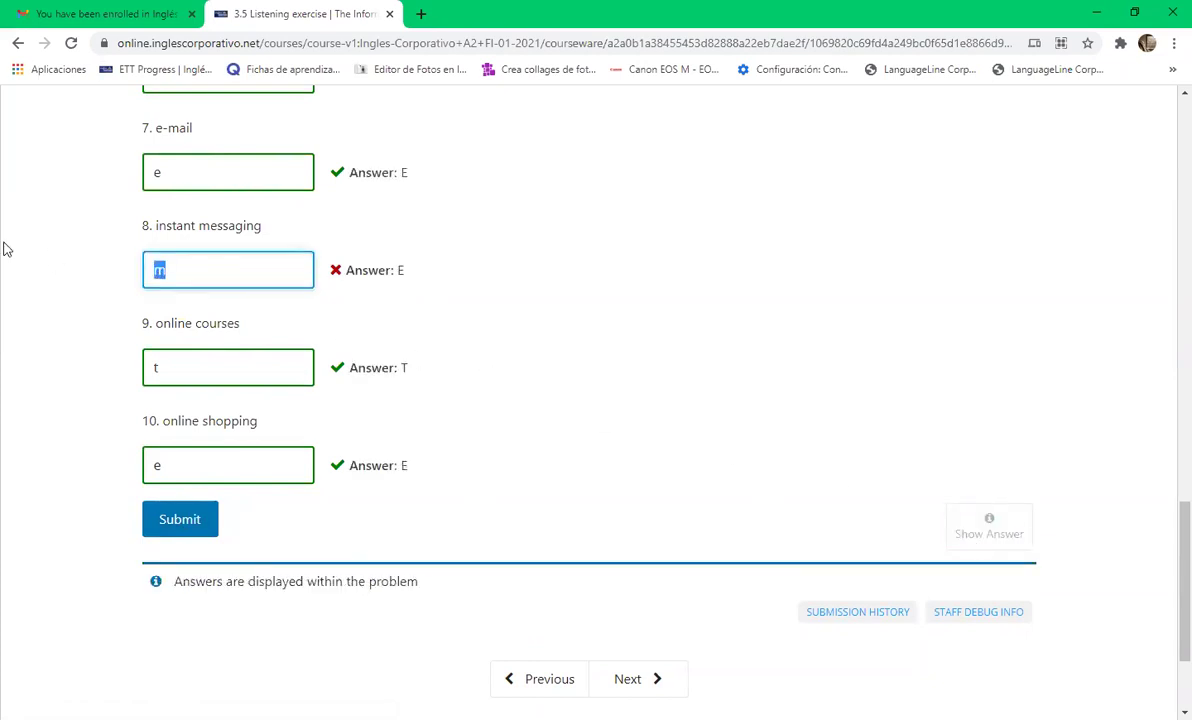
pyautogui.write('e')
pyautogui.click(803, 406)
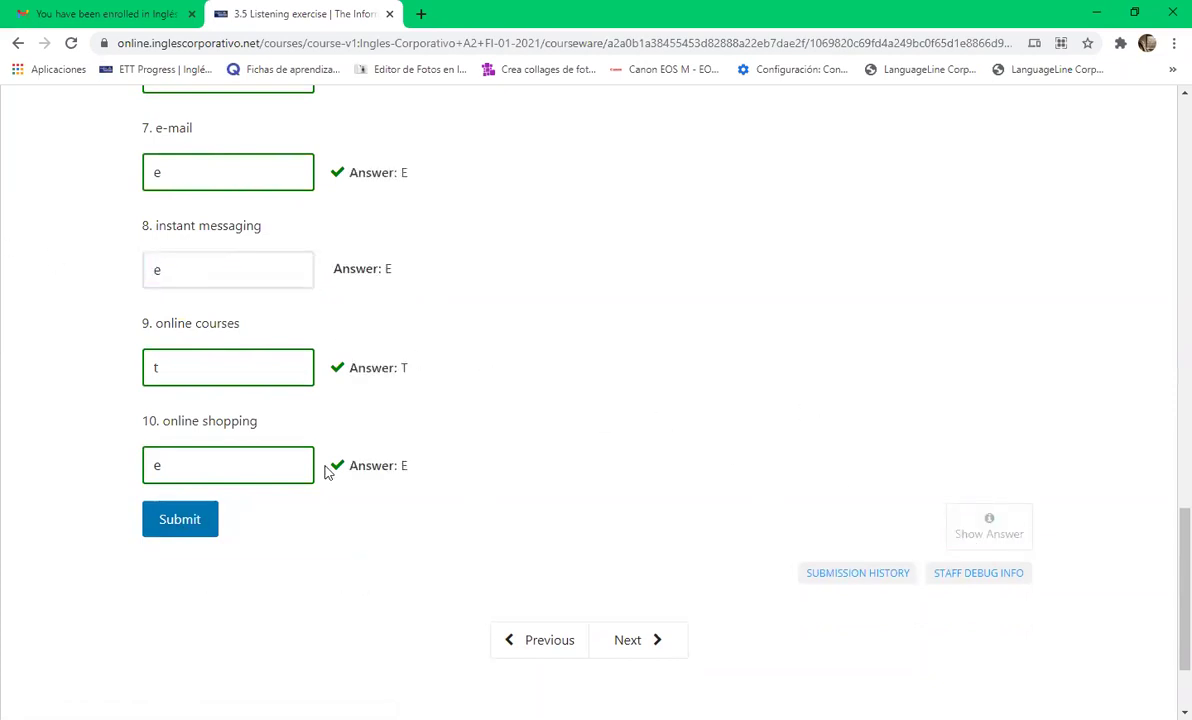